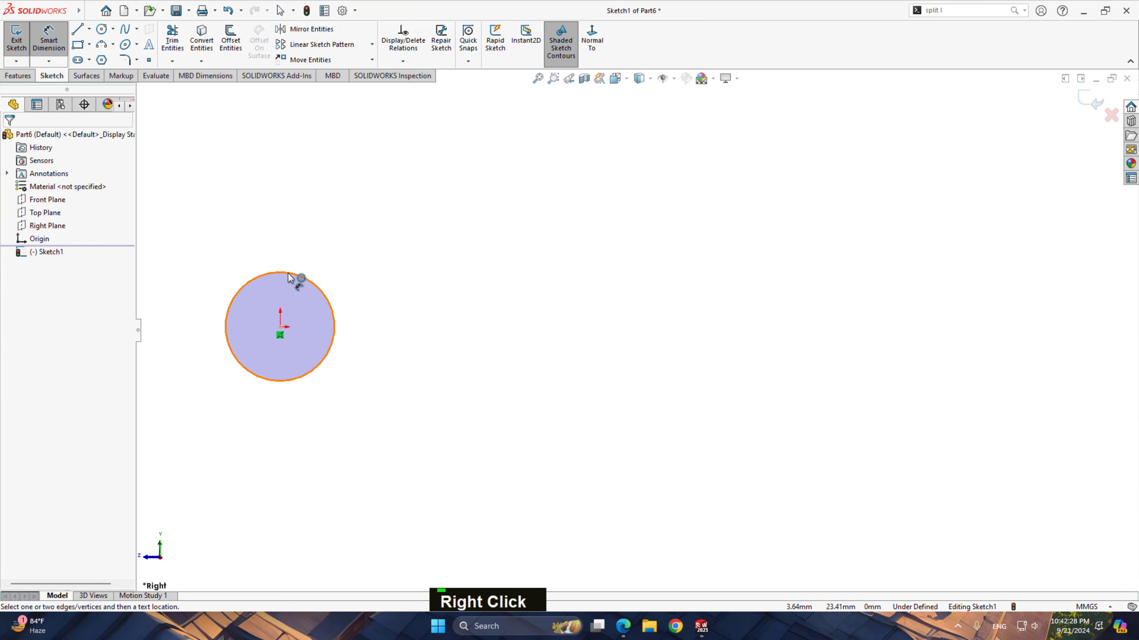
Step: Dimension the circle centred on the origin with a diameter of 100 mm
left_click(297, 281)
left_click(183, 249)
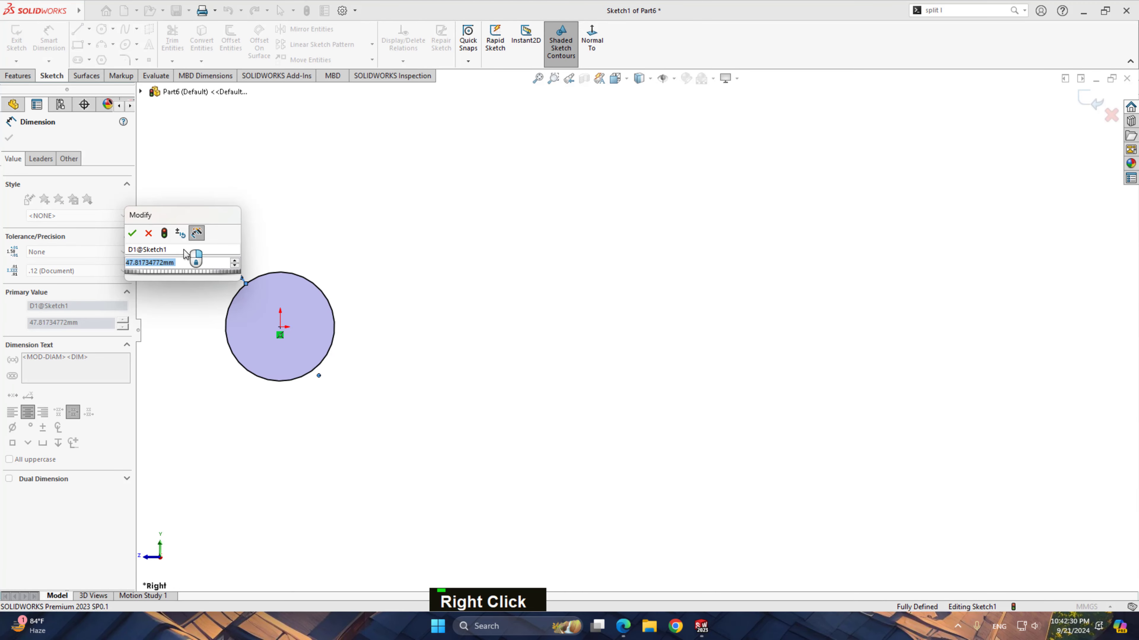
type("100")
key("Return")
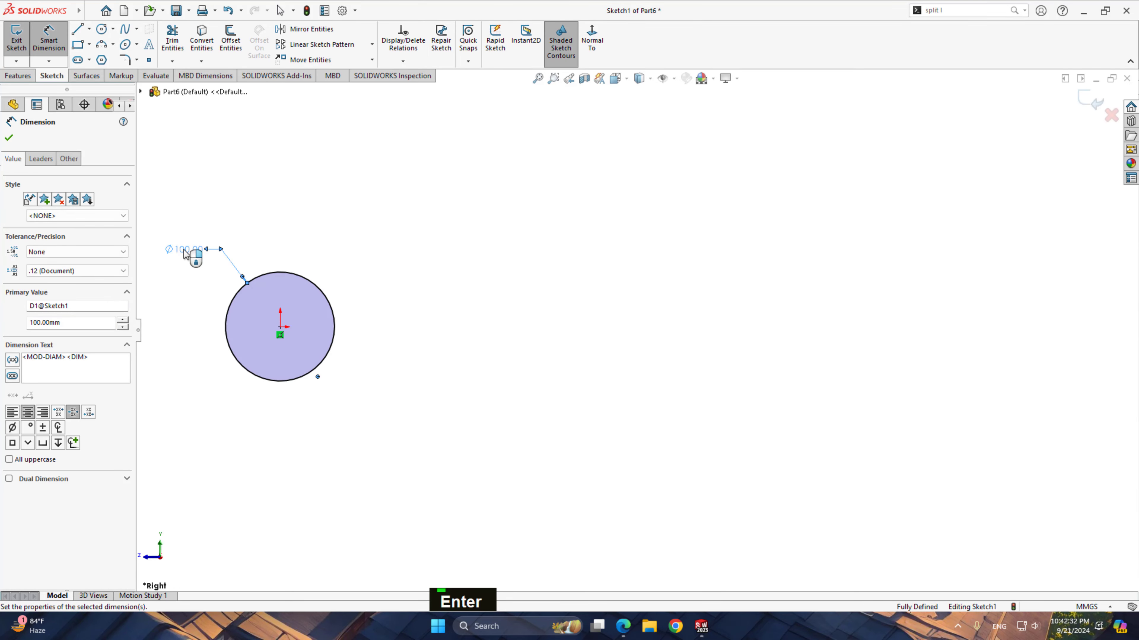
Step: Offset the 100 mm circle inward by 20 mm with a driving dimension added
left_click(230, 40)
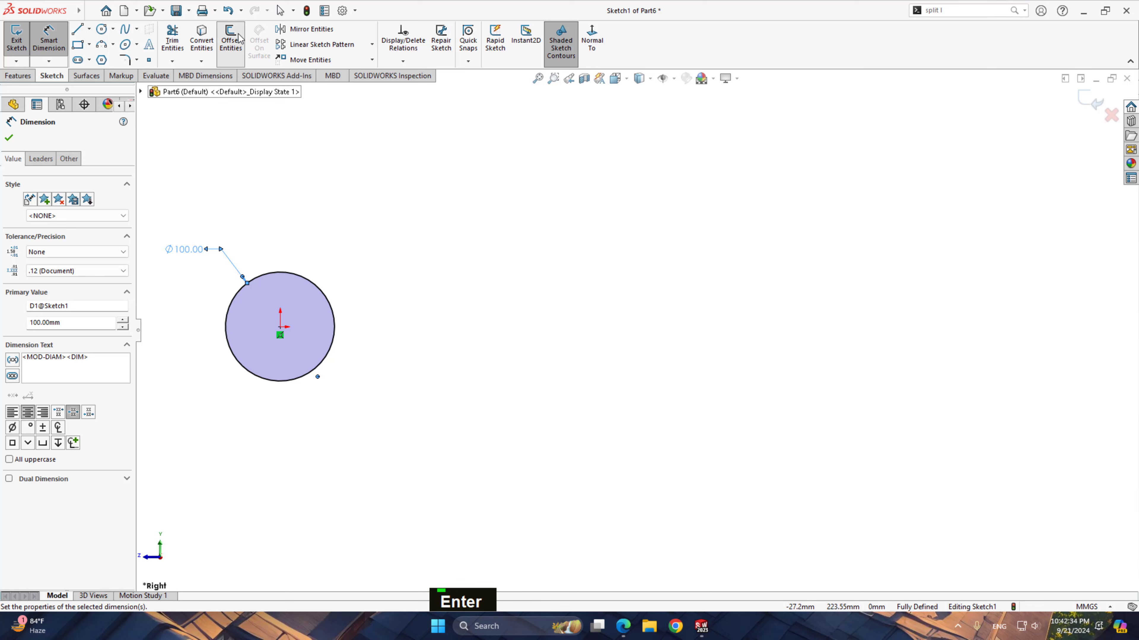
left_click(293, 275)
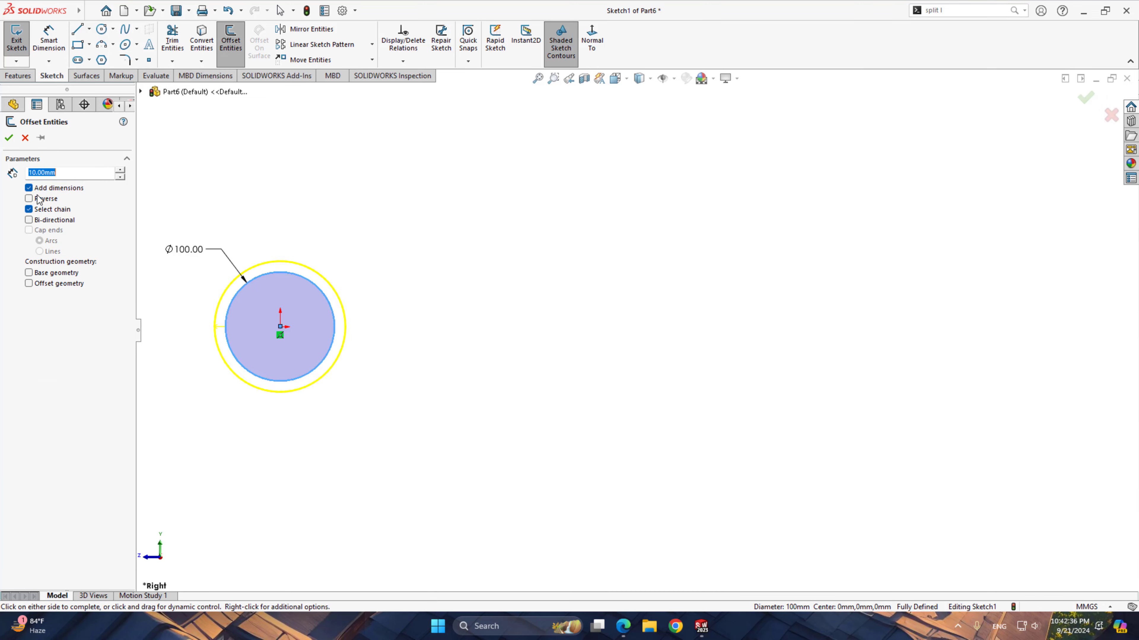
left_click(120, 171)
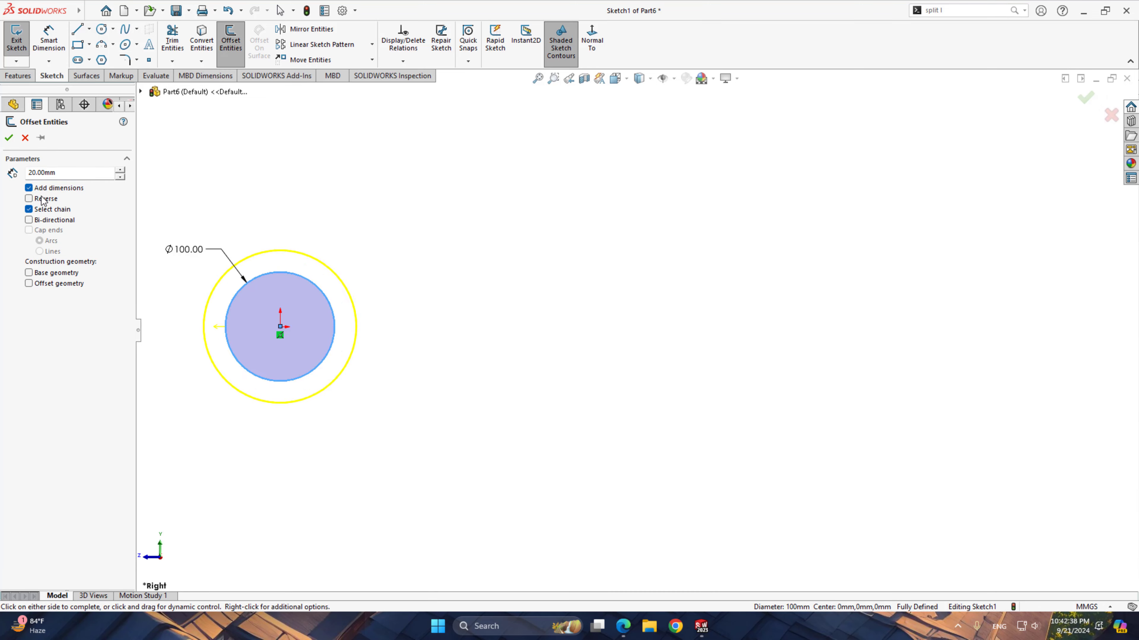
left_click(30, 199)
left_click(10, 137)
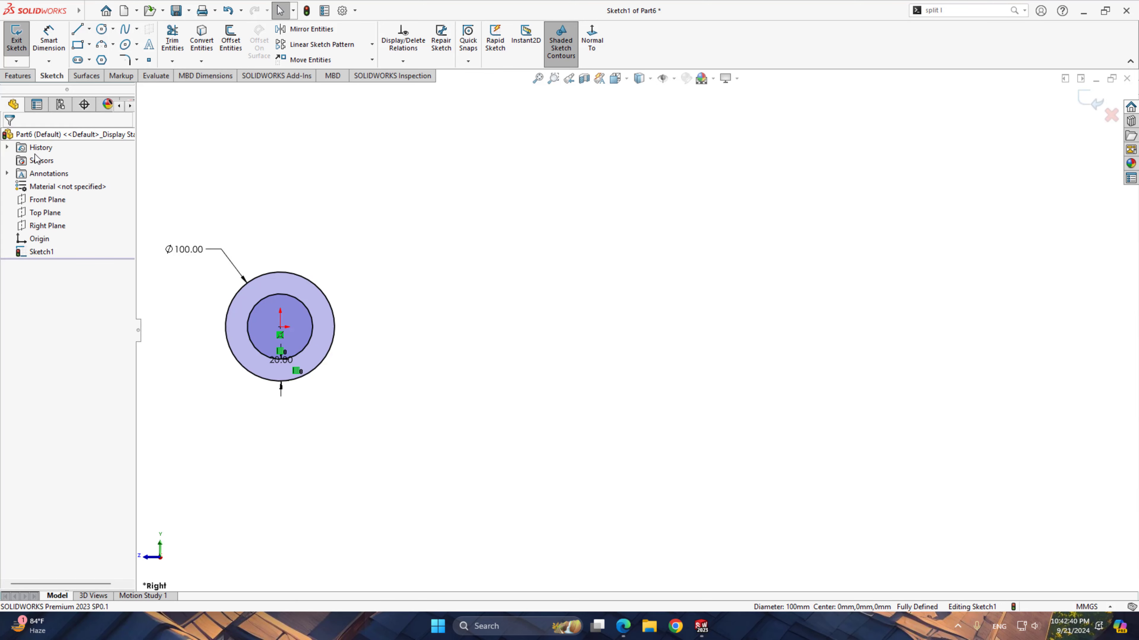
Step: Sketch a horizontal line about 50 mm long inward from the outer circle, a vertical about 12 mm long past the origin, and a horizontal to the inner circle
scroll(320, 303, "down", 2)
scroll(479, 324, "down", 1)
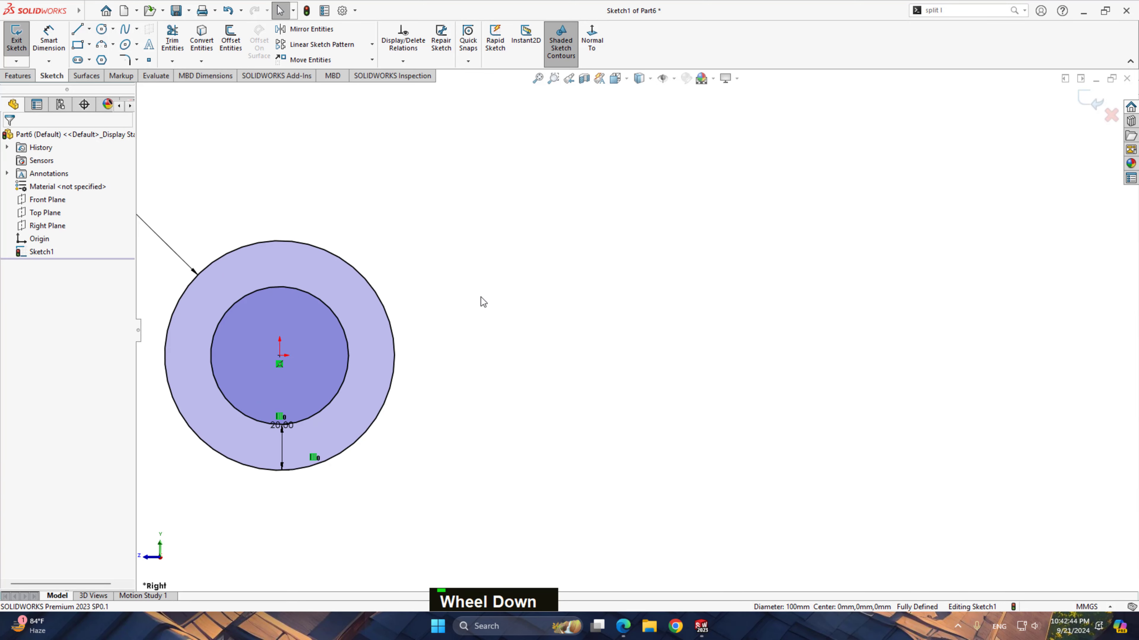
right_click_drag(489, 265, 438, 266)
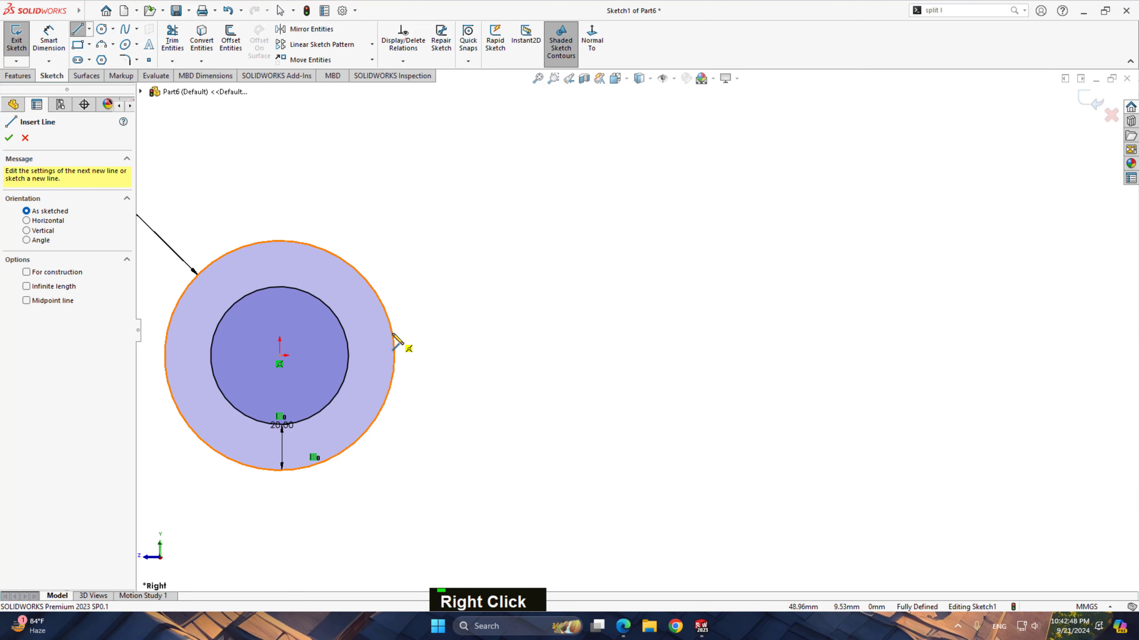
left_click(393, 343)
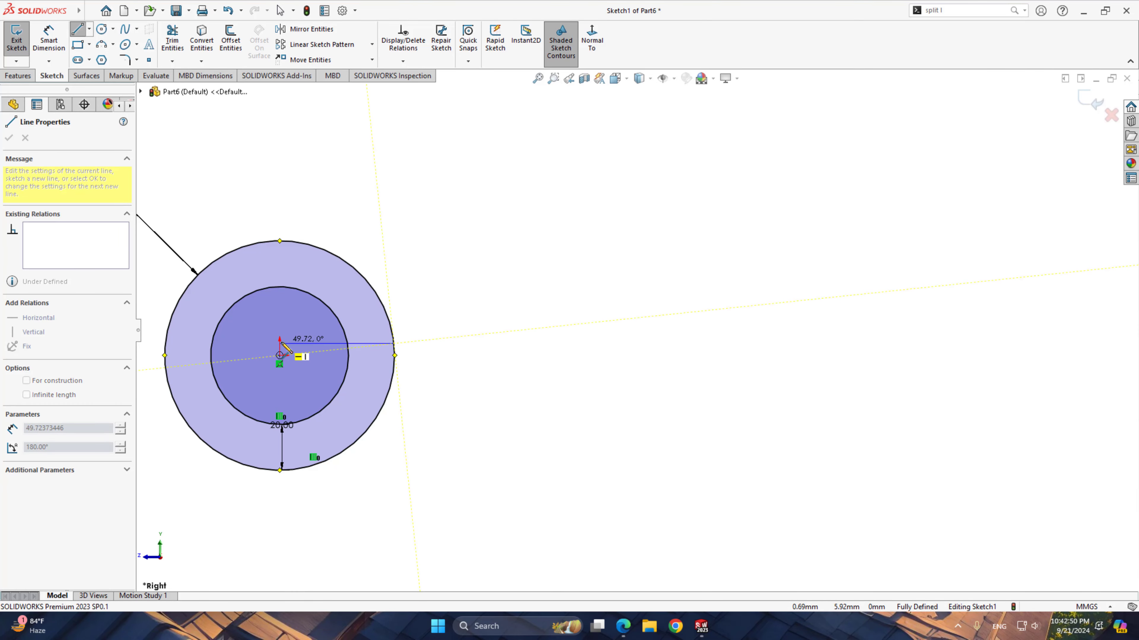
left_click(280, 343)
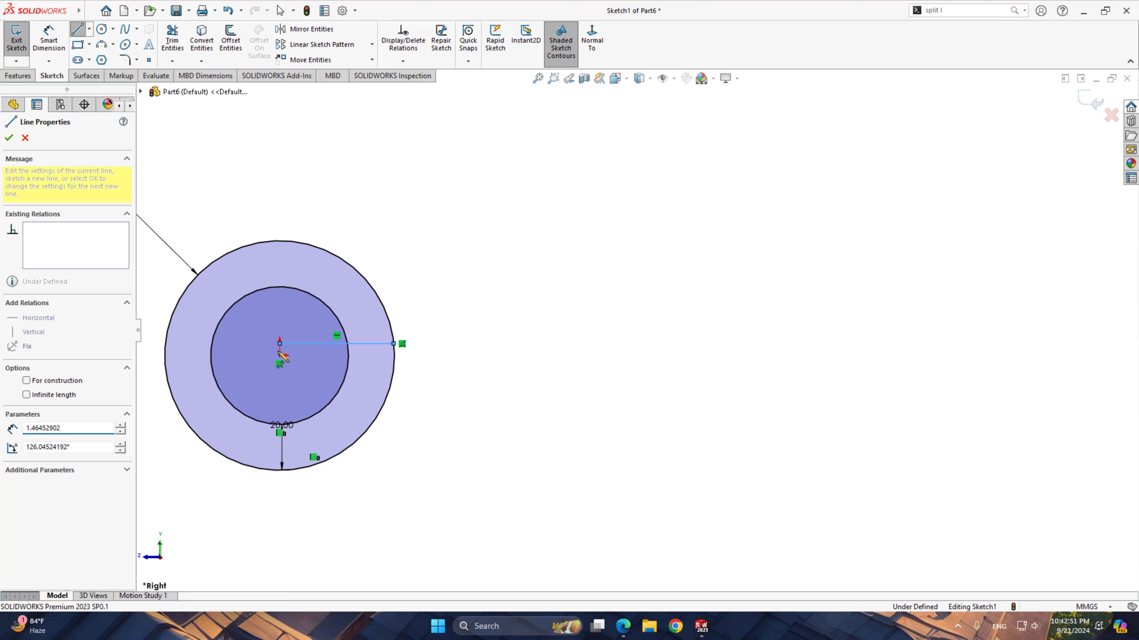
left_click(279, 371)
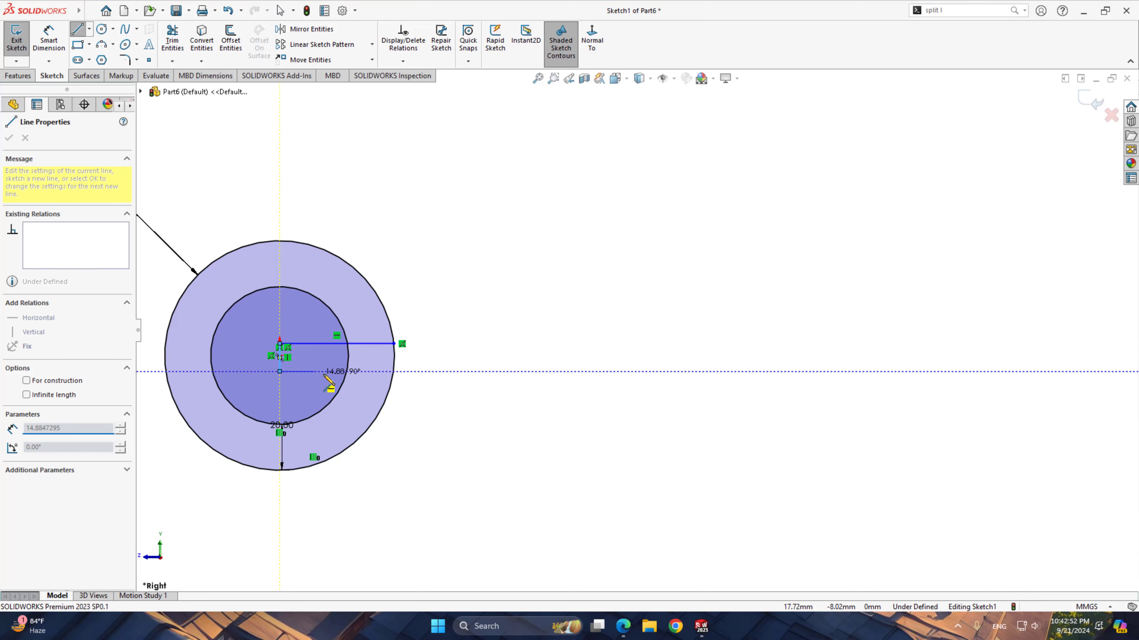
left_click(347, 371)
right_click(462, 355)
left_click(477, 365)
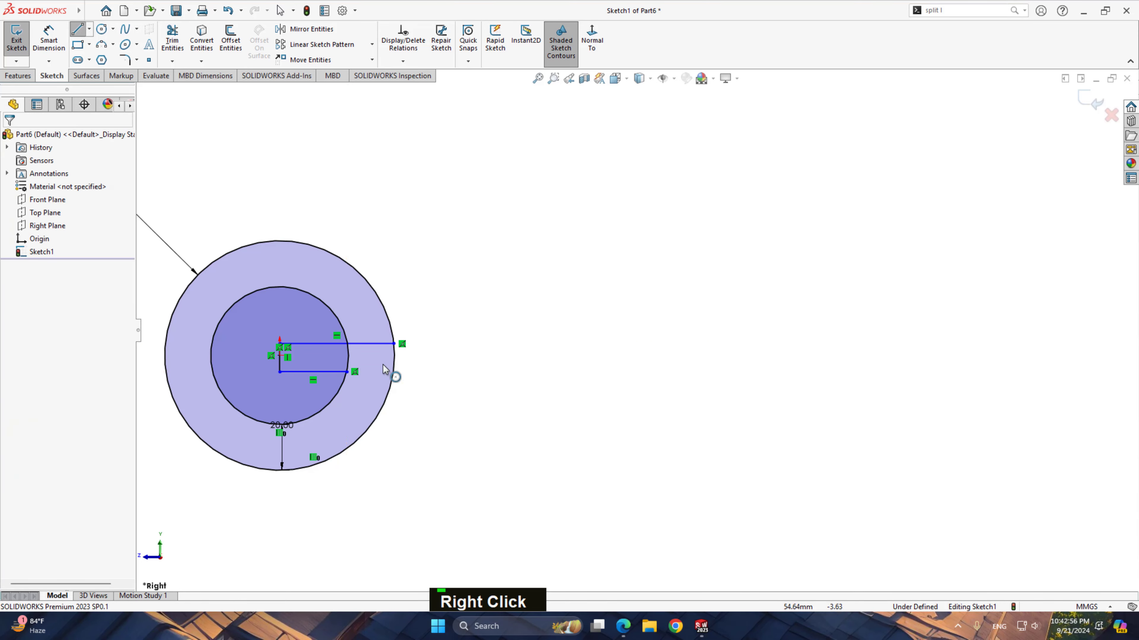
Step: Add a coincident relation between the midpoint of the short vertical line and the origin
scroll(311, 358, "down", 3)
right_click(331, 369)
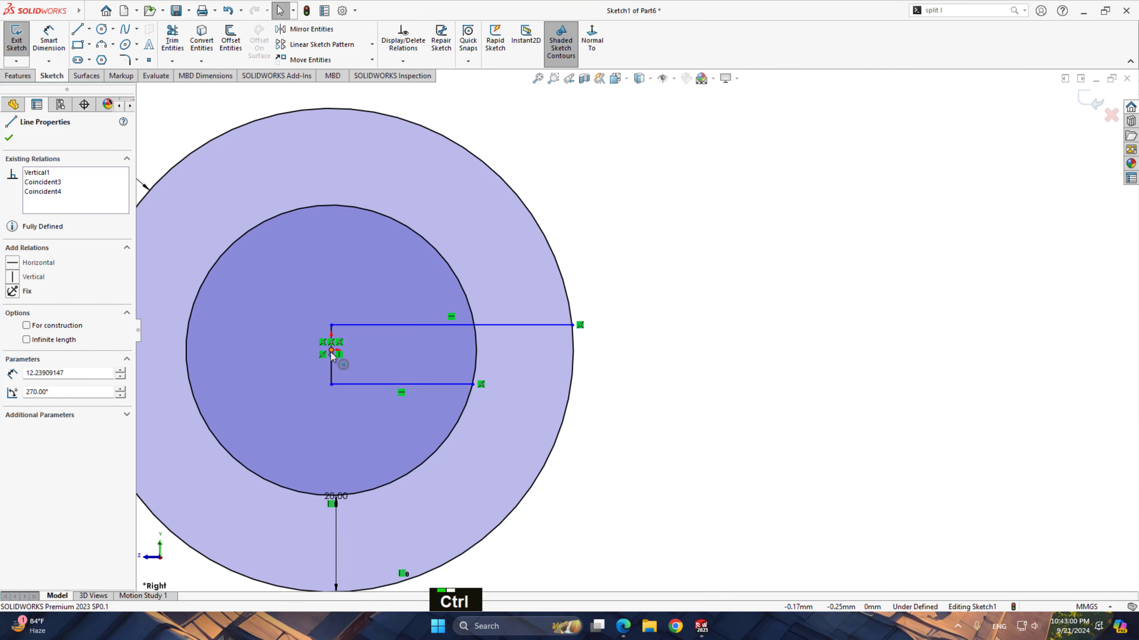
left_click(331, 354, "ctrl")
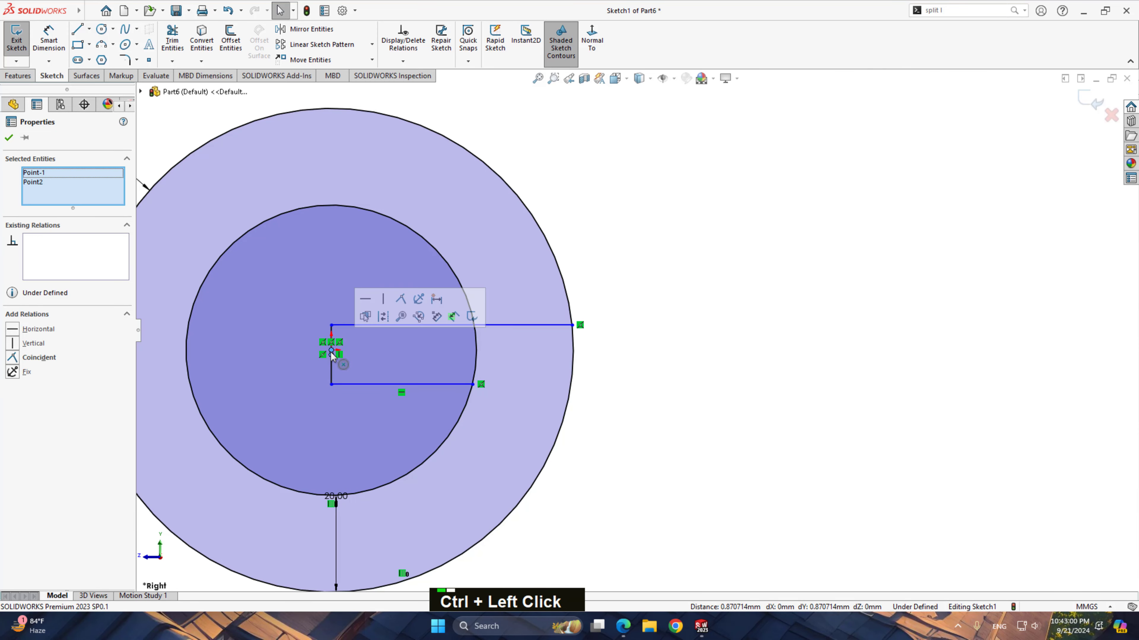
left_click(400, 299)
left_click(644, 383)
Step: Dimension the short vertical line through the origin with a length of 20 mm
scroll(646, 394, "up", 4)
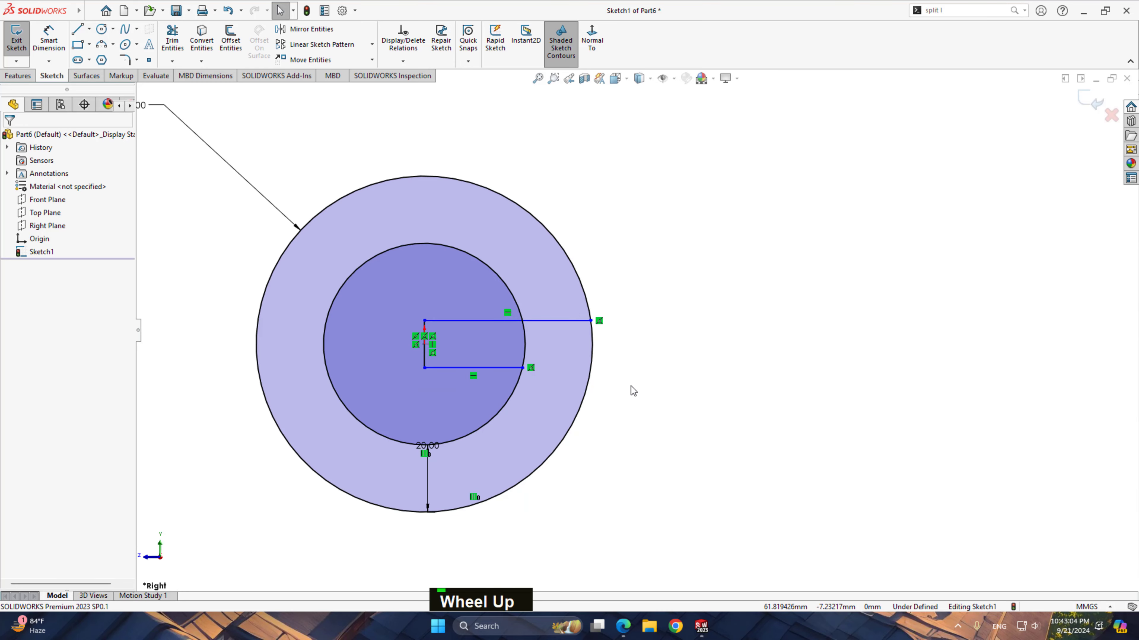
right_click_drag(666, 406, 663, 381)
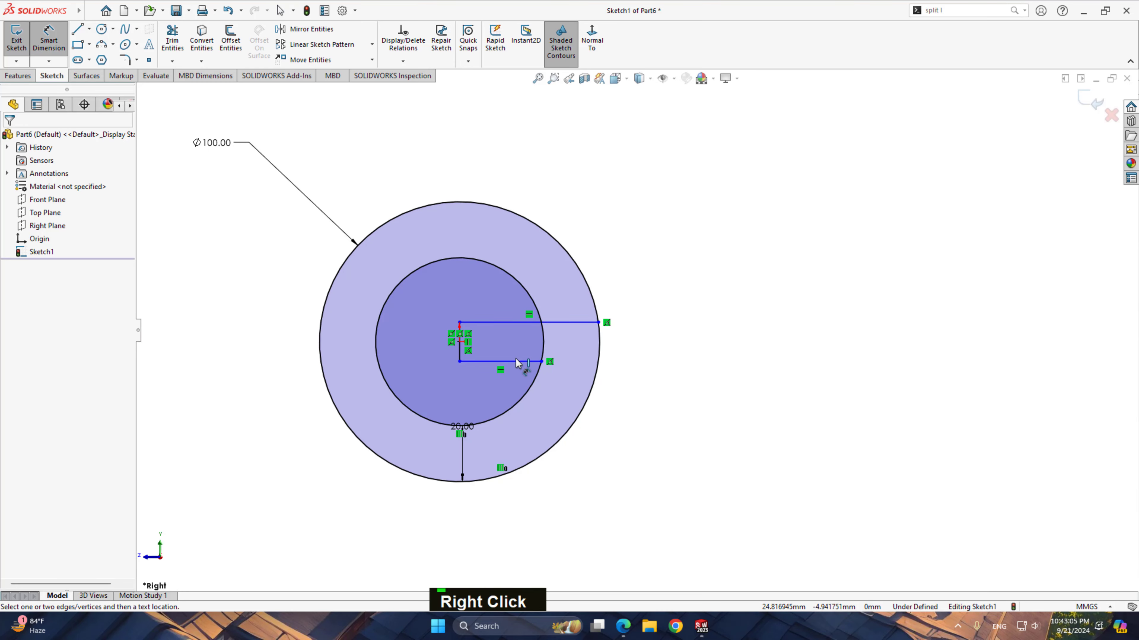
left_click(460, 351)
left_click(406, 343)
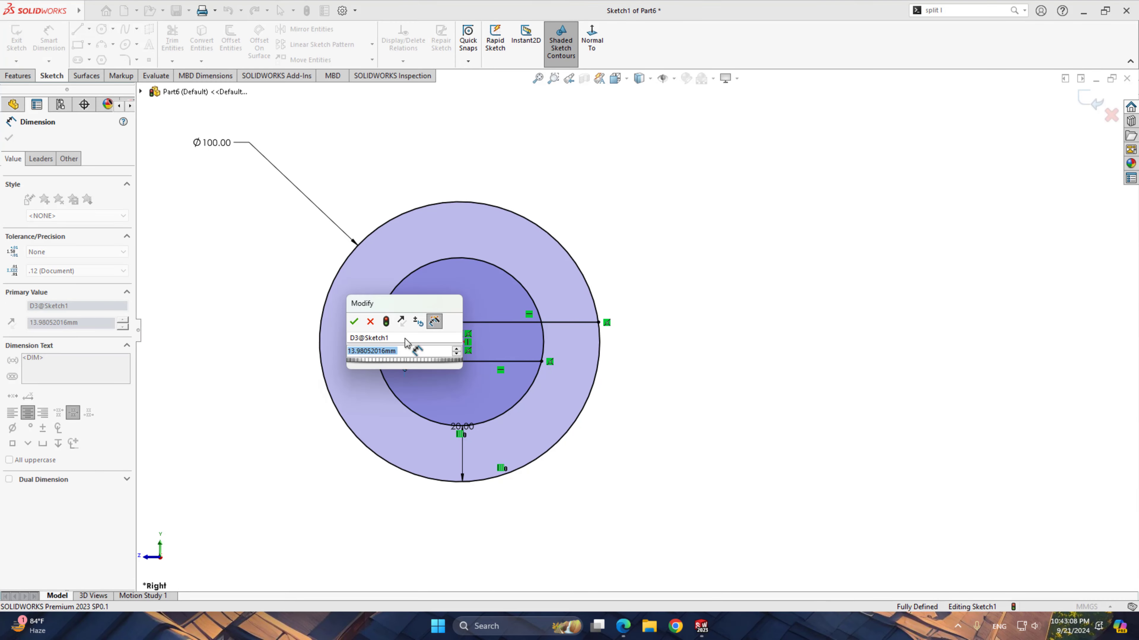
type("20")
key("Return")
right_click_drag(677, 288, 648, 287)
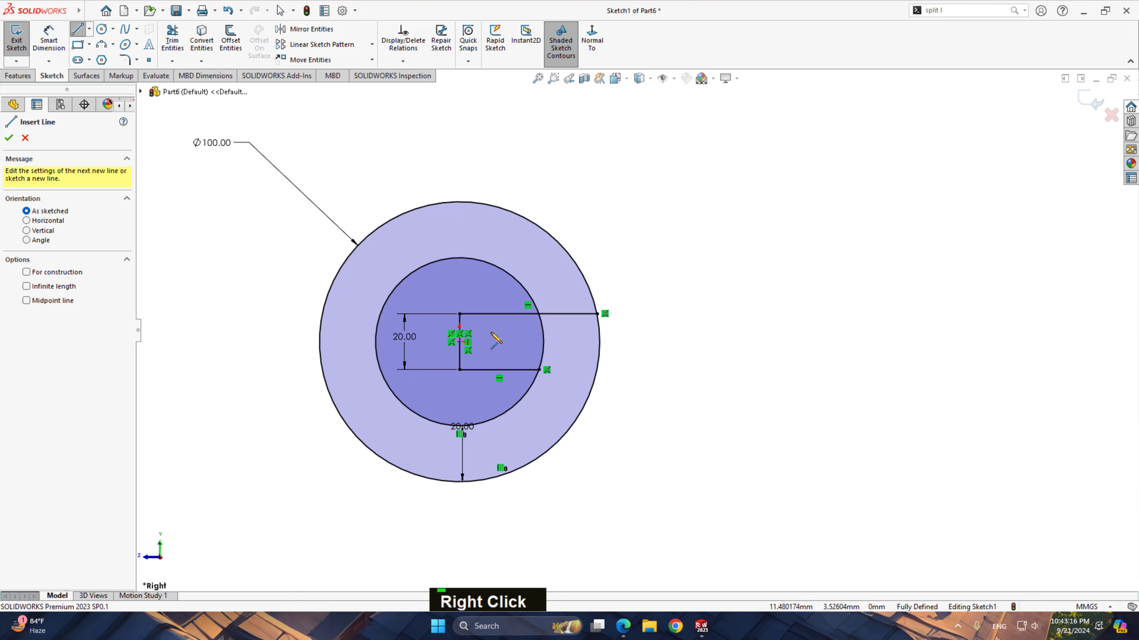
scroll(491, 342, "down", 2)
left_click(461, 346)
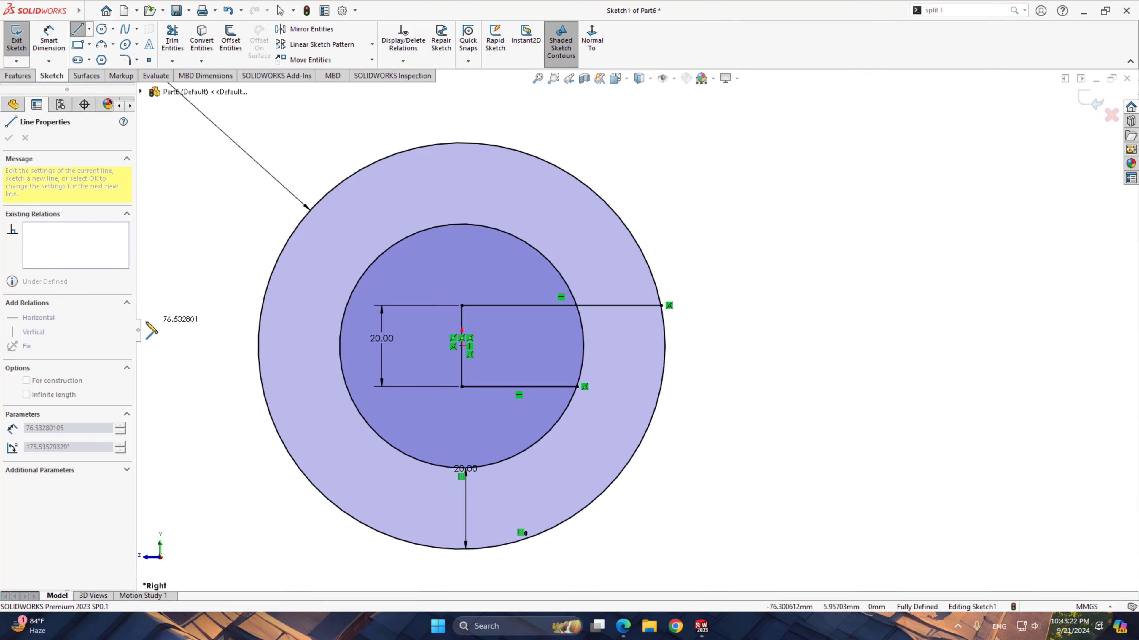
key("Escape")
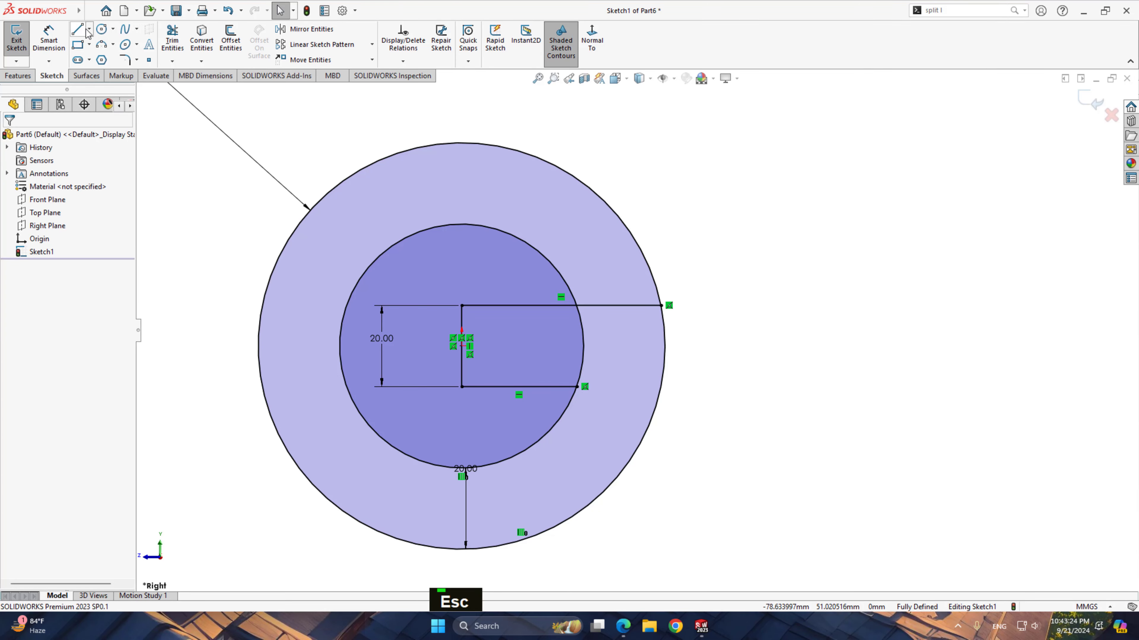
Step: Sketch a midpoint line centred on the origin, rising diagonally to the upper right and extending past the outer circle on both sides
left_click(89, 28)
left_click(107, 72)
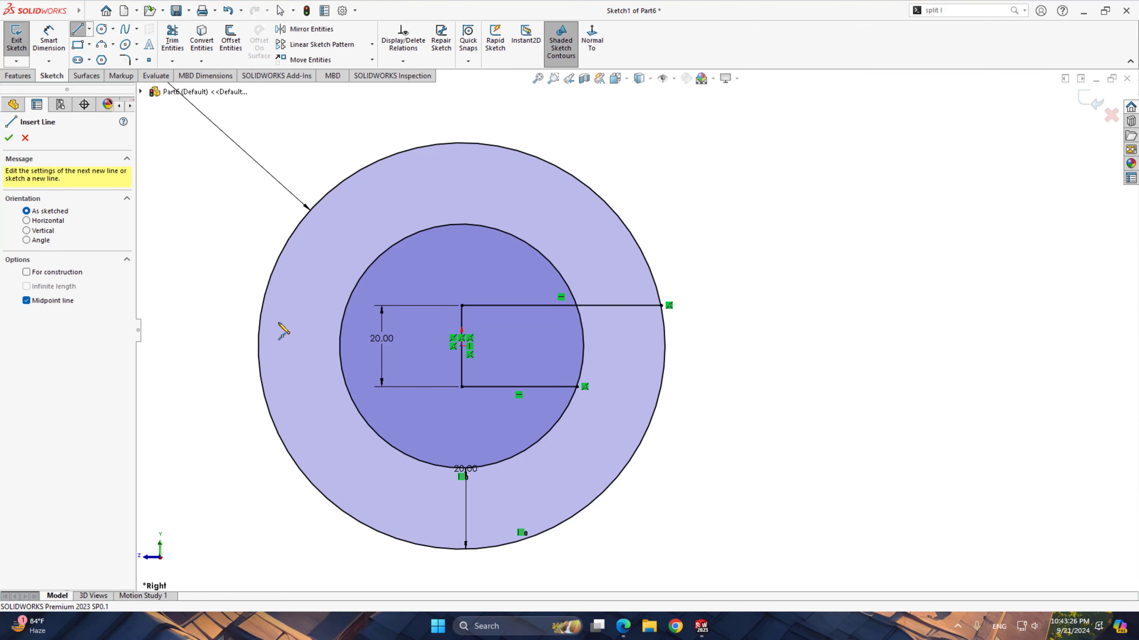
left_click(461, 345)
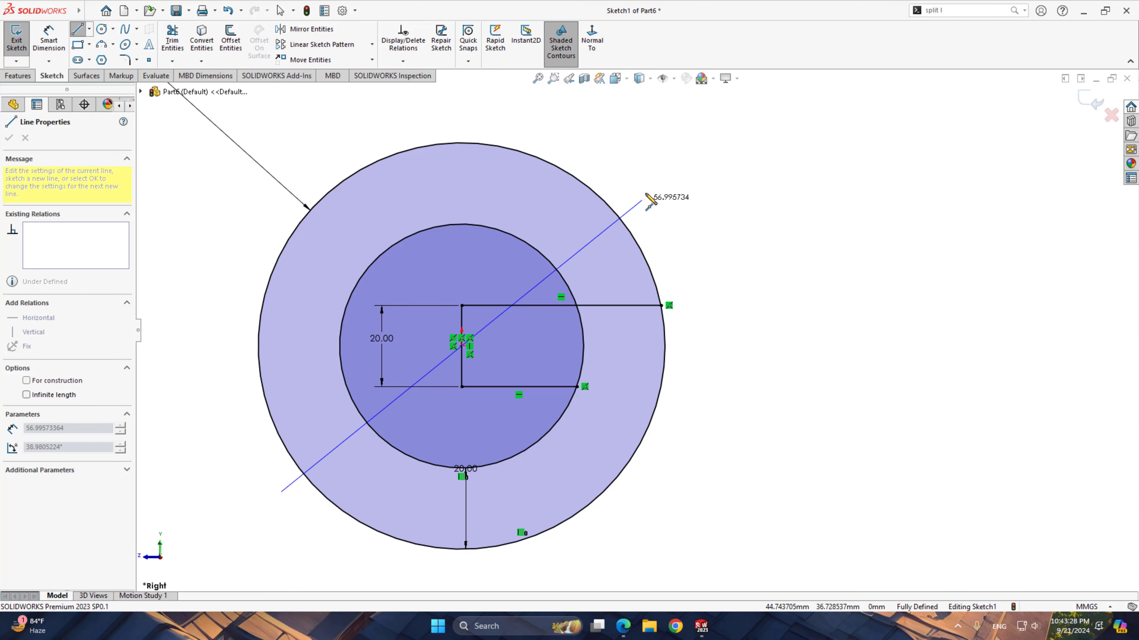
left_click(666, 174)
right_click(708, 194)
left_click(734, 197)
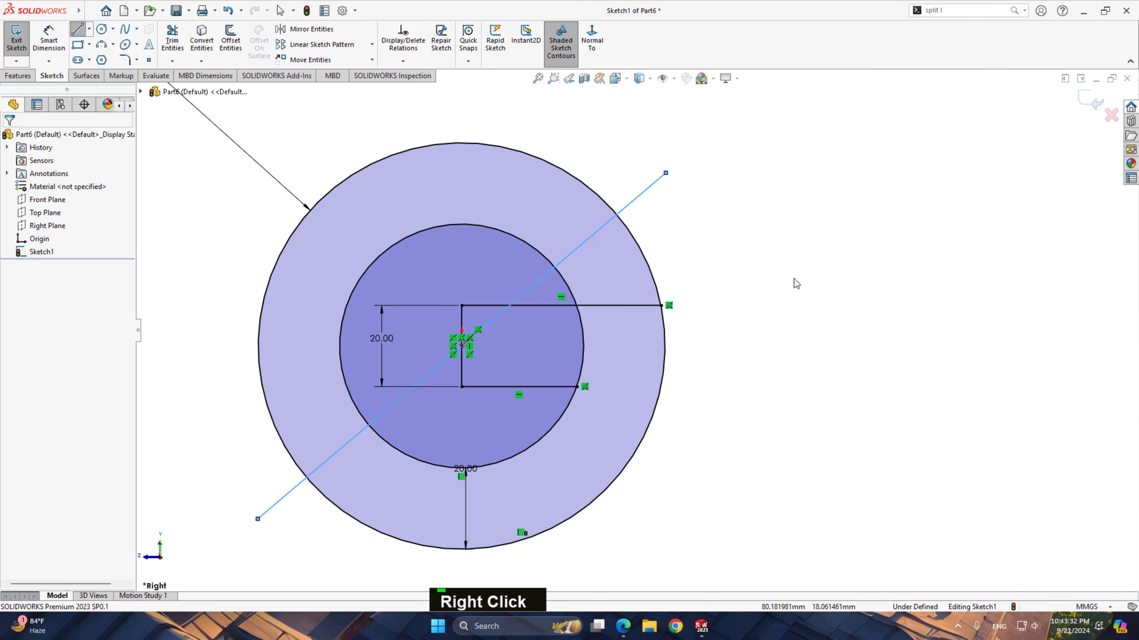
left_click(794, 280)
Step: Sketch a second midpoint line about 116 mm long centred on the origin, sloping down to the lower right across the first diagonal
right_click_drag(783, 280, 666, 277)
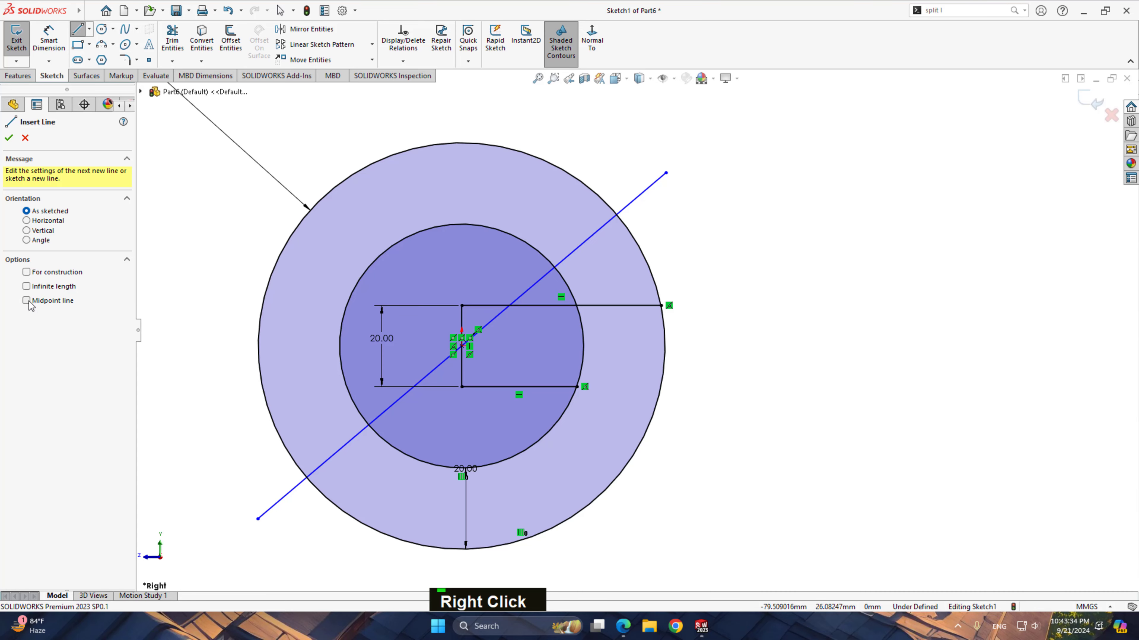
left_click(462, 345)
left_click(609, 530)
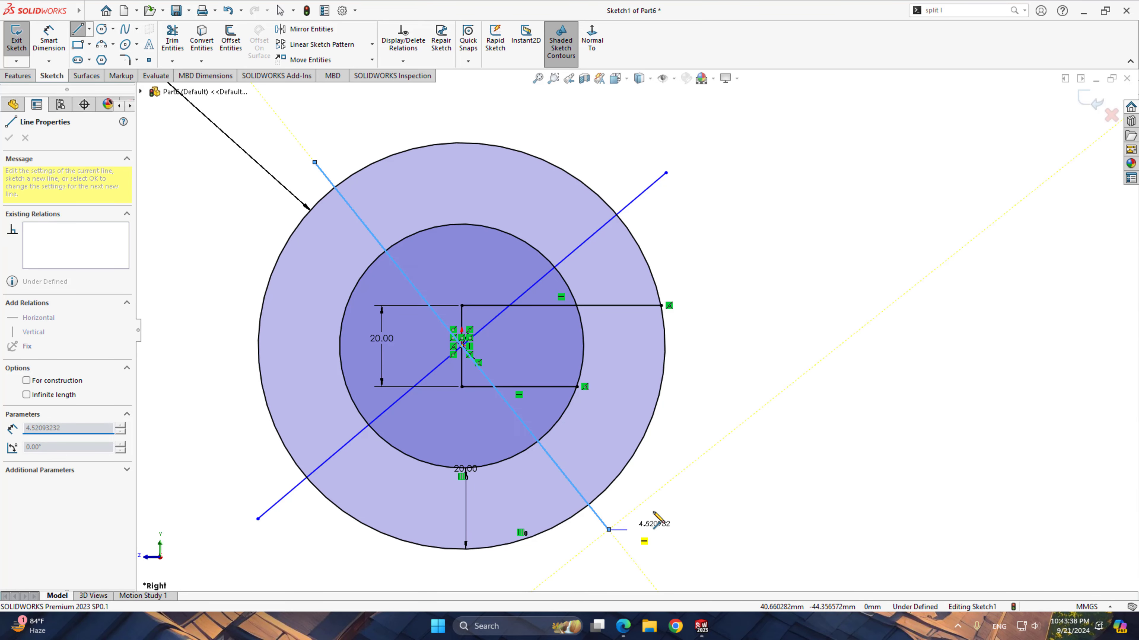
right_click(693, 444)
left_click(696, 502)
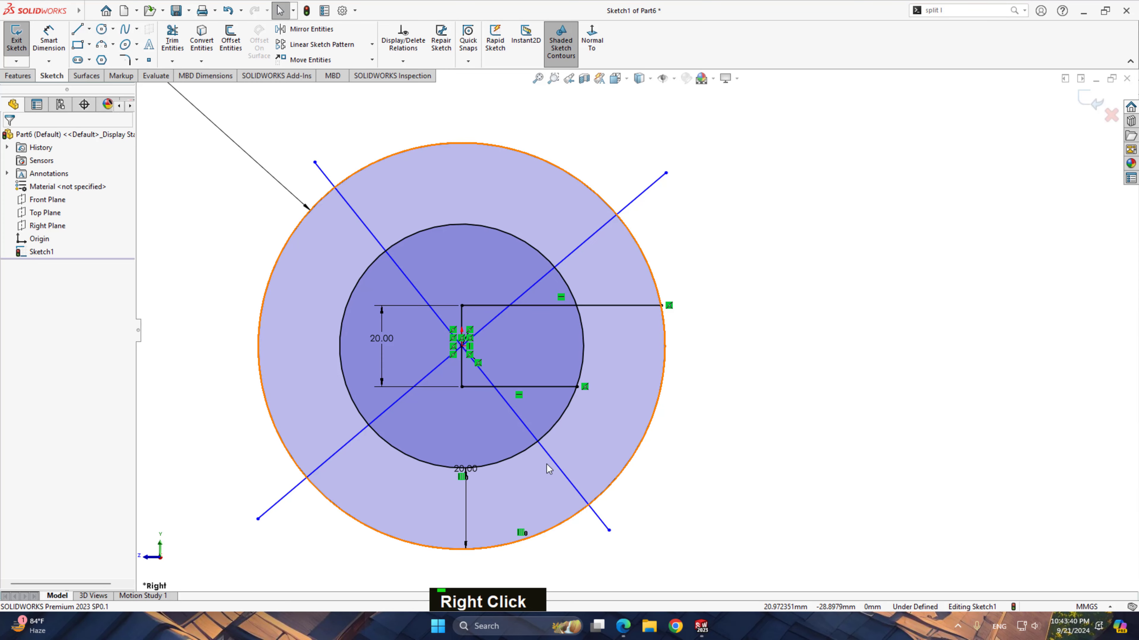
Step: Convert both diagonal lines through the origin to construction geometry
left_click(558, 466)
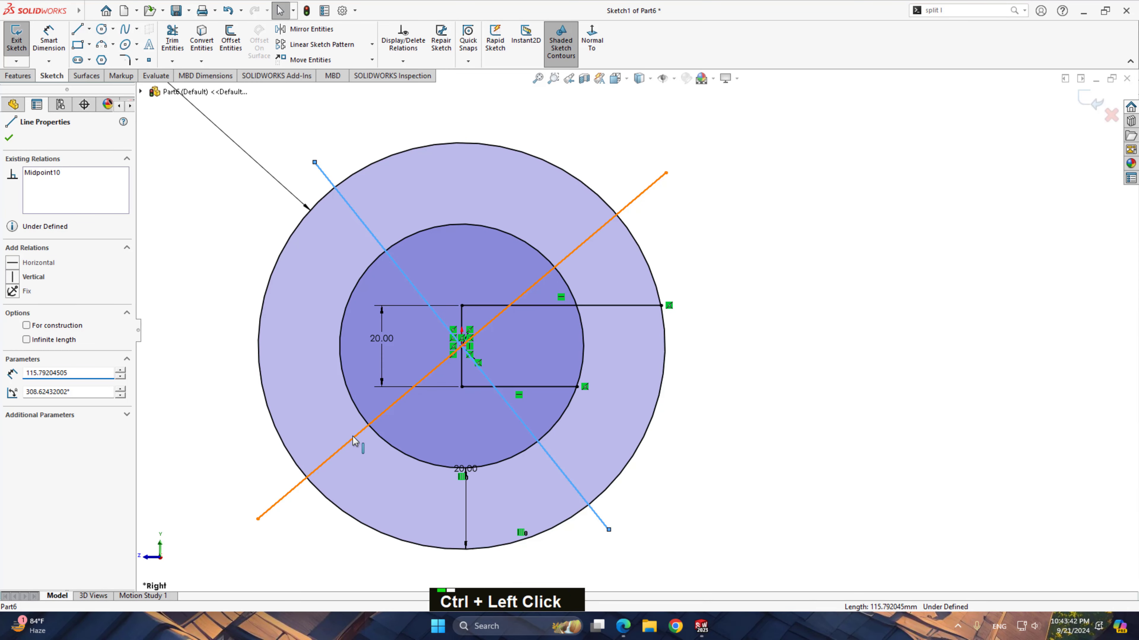
left_click(364, 429, "ctrl")
left_click(407, 401)
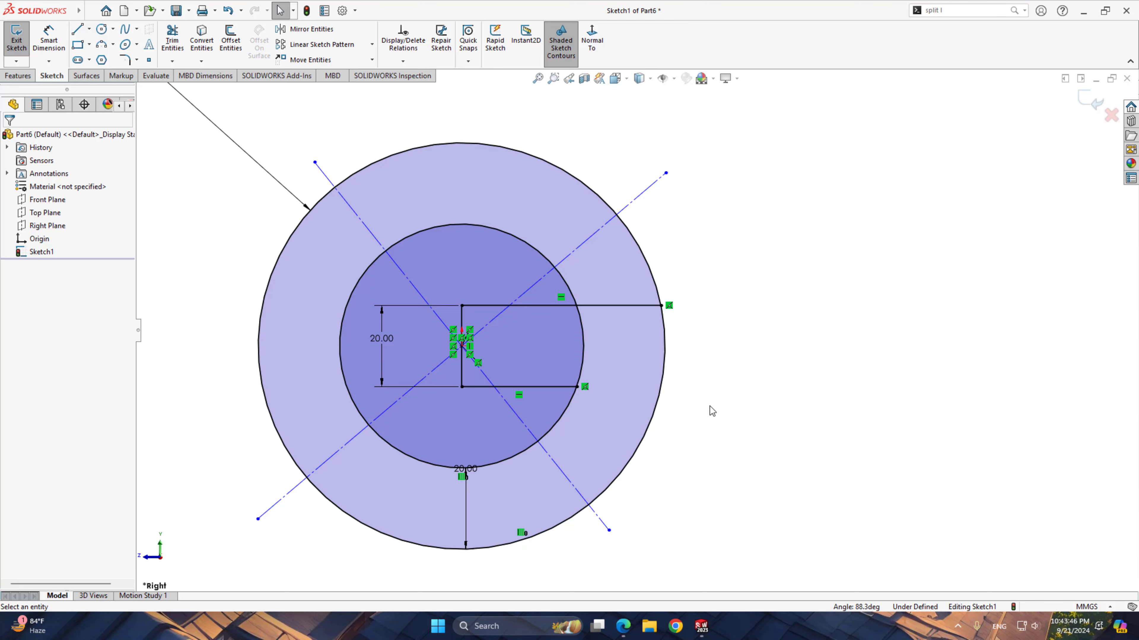
Step: Dimension the angle between the rising diagonal centerline and the upper horizontal line as 45 degrees
right_click_drag(720, 421, 735, 350)
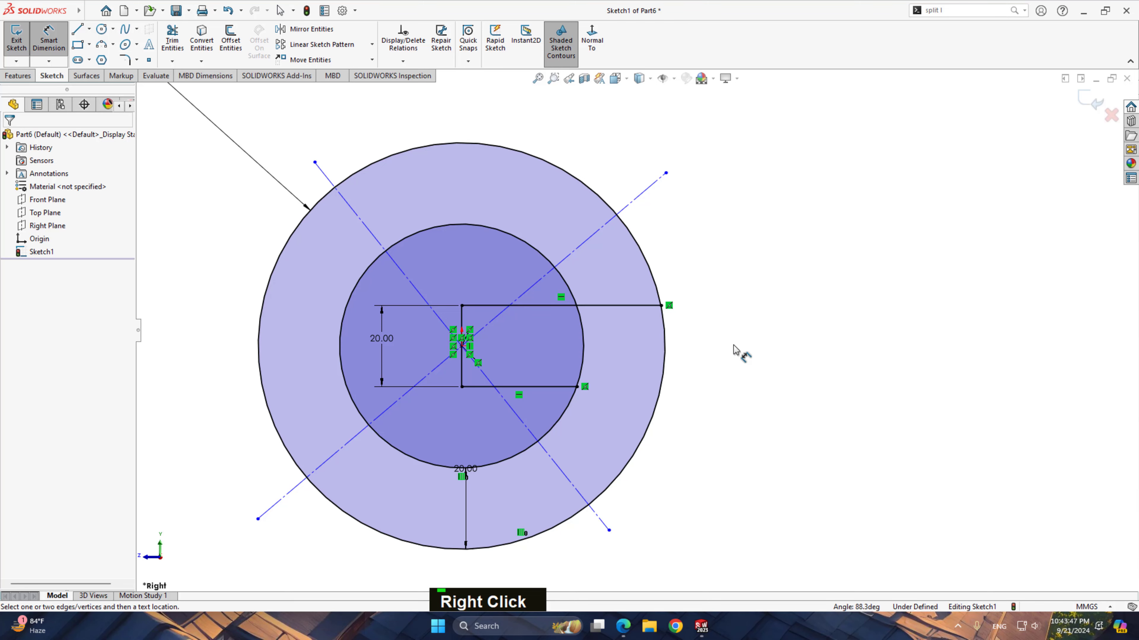
left_click(527, 290)
left_click(583, 306)
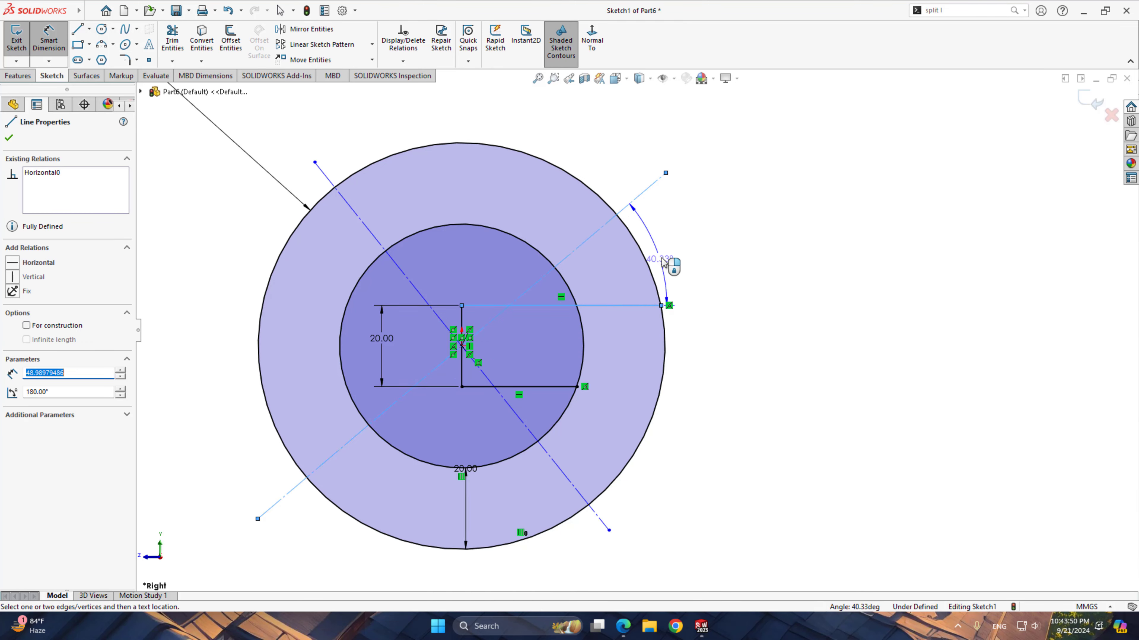
left_click(665, 263)
type("45")
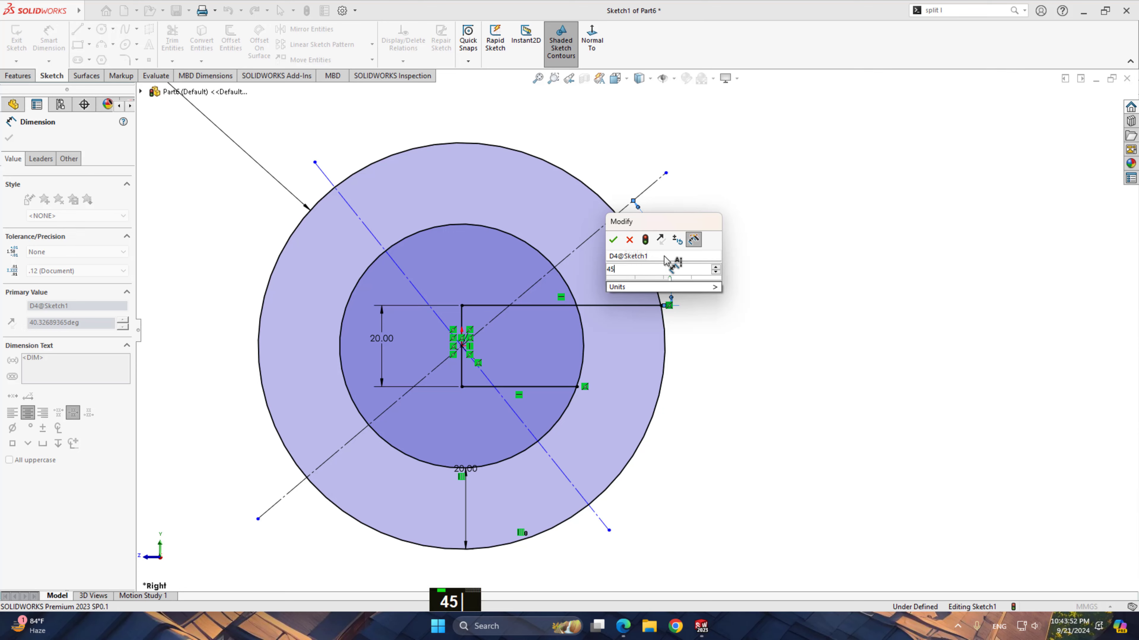
key("Return")
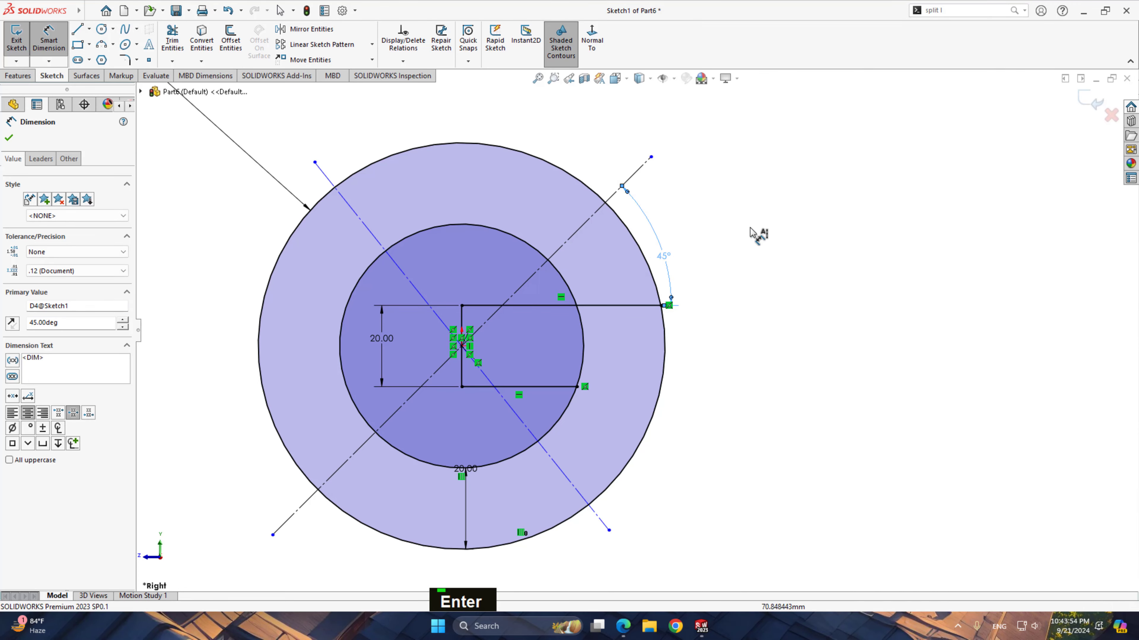
Step: Dimension the angle between the two diagonal centerlines below the origin as 90 degrees
left_click(758, 234)
left_click(508, 405)
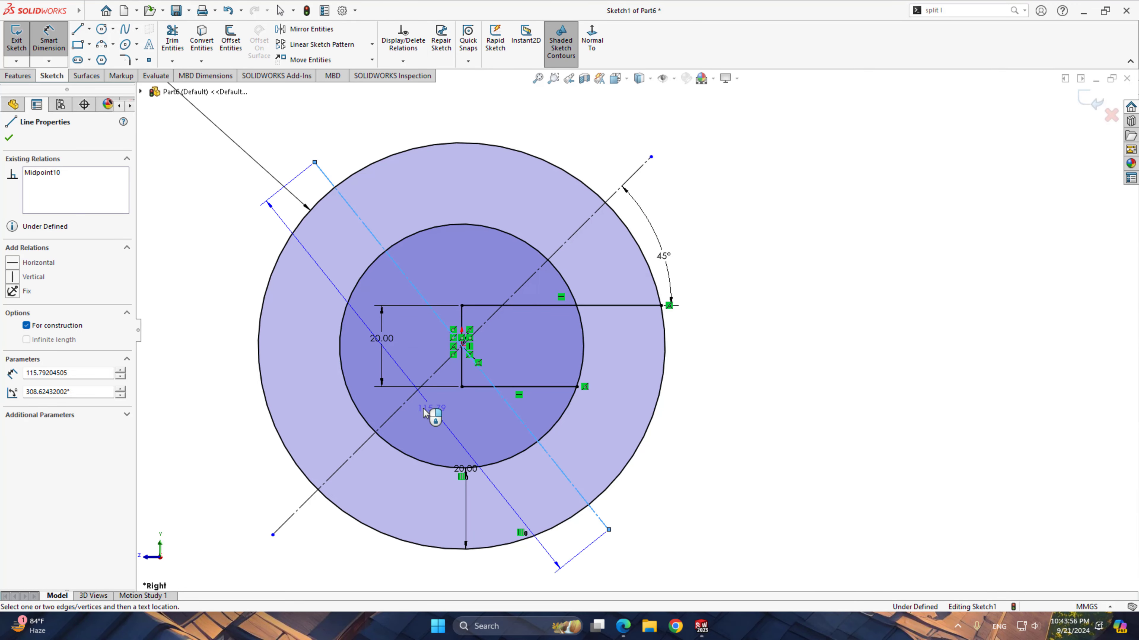
left_click(406, 402)
left_click(454, 435)
type("90")
key("Return")
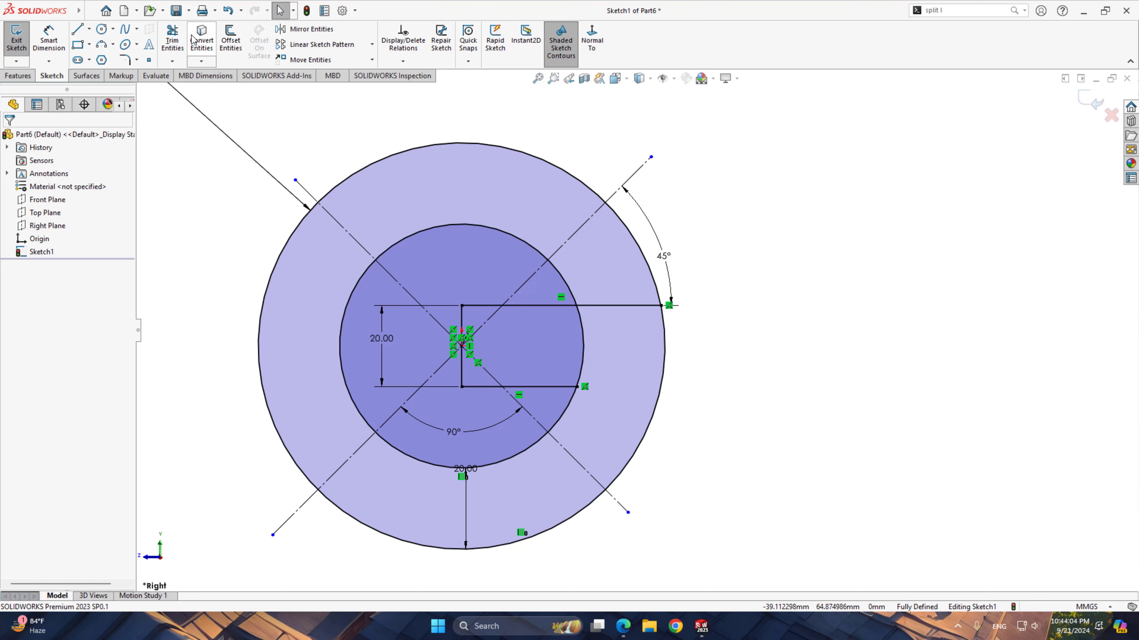
Step: Power-trim the outer circle between the rising diagonal and upper horizontal line, and the inner circle between that diagonal and the lower horizontal line
left_click(172, 40)
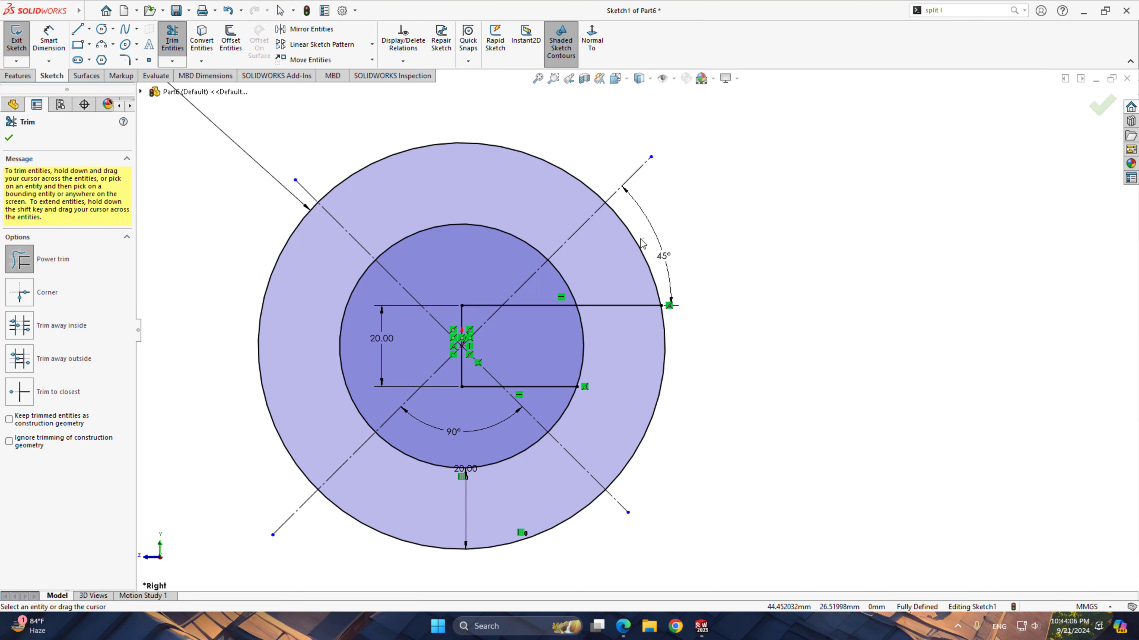
mouse_move(643, 238)
left_mouse_down()
mouse_move(569, 286)
mouse_move(604, 355)
mouse_move(562, 354)
left_mouse_up()
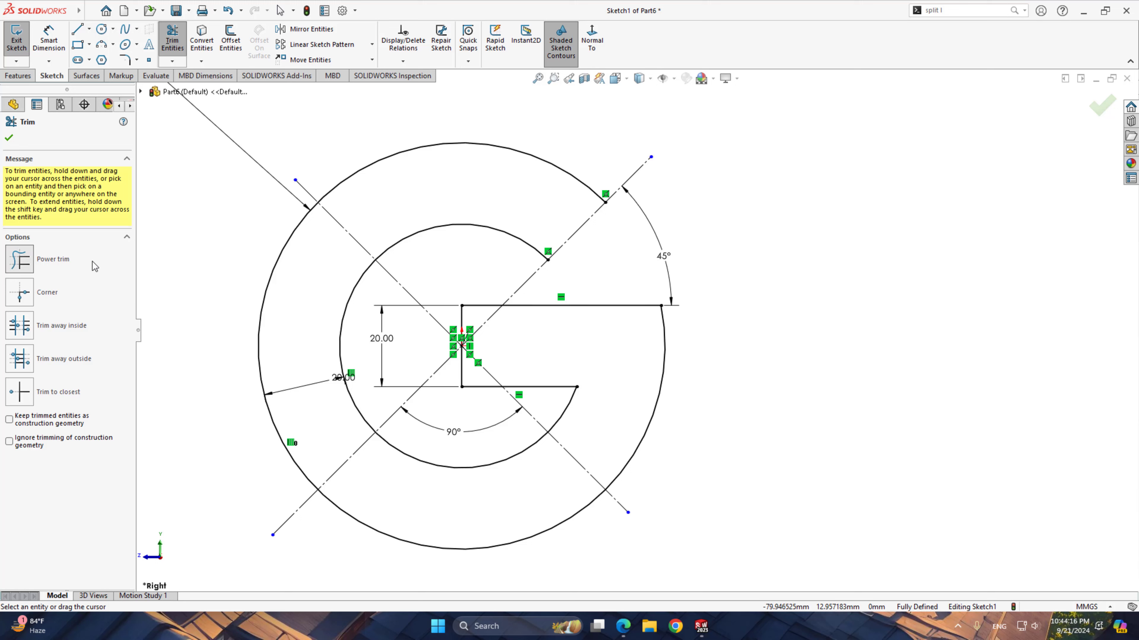
left_click(9, 138)
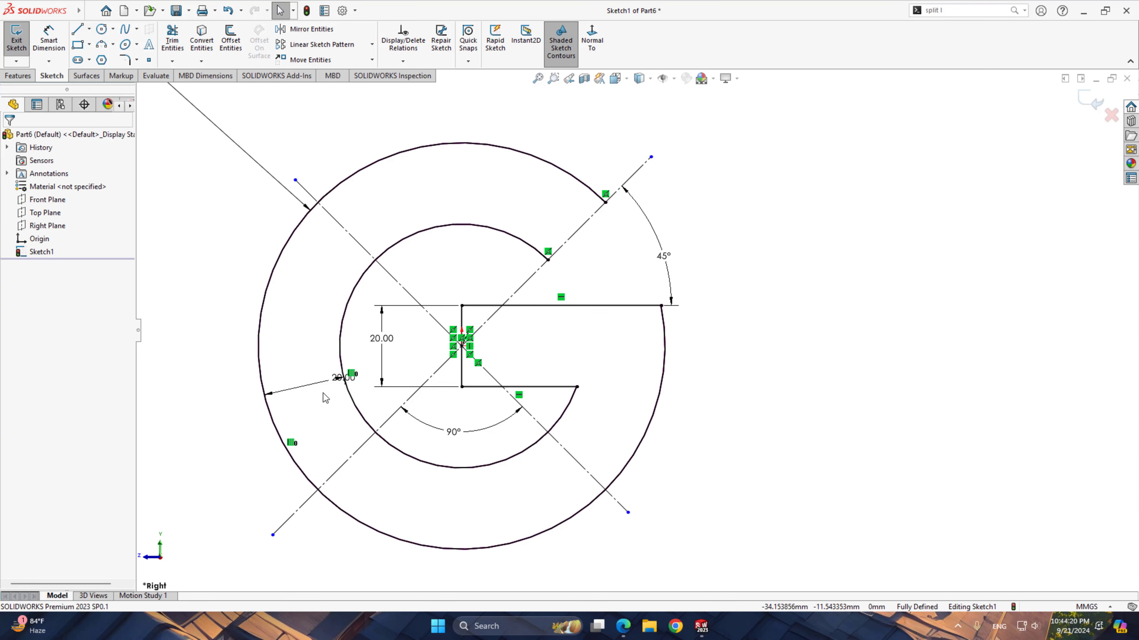
left_click(77, 29)
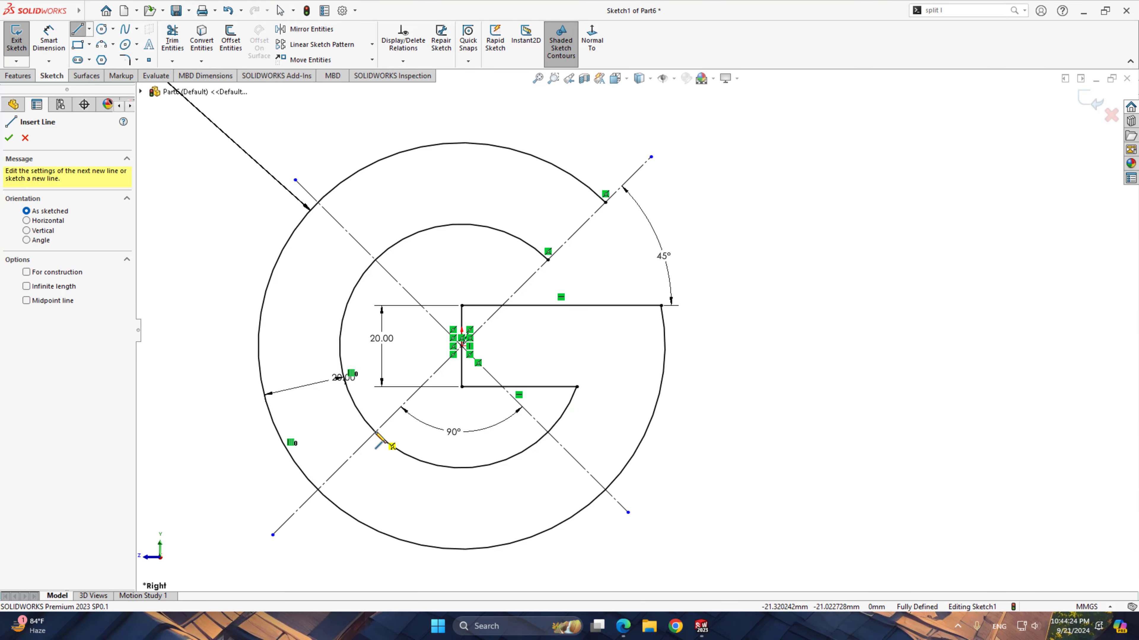
key("Escape")
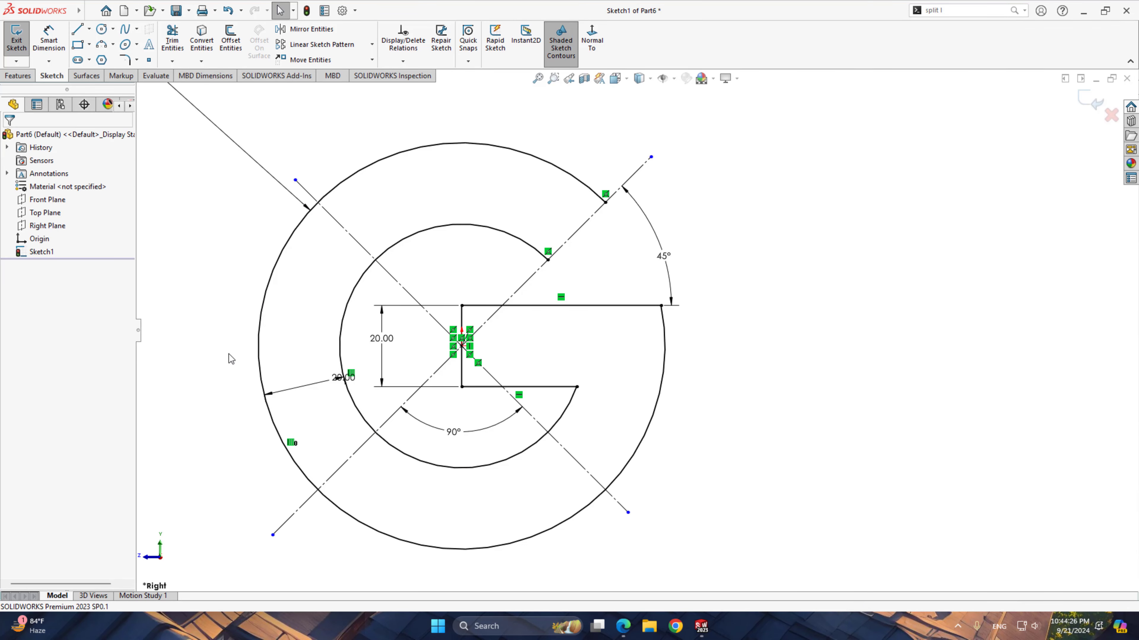
left_click(354, 453)
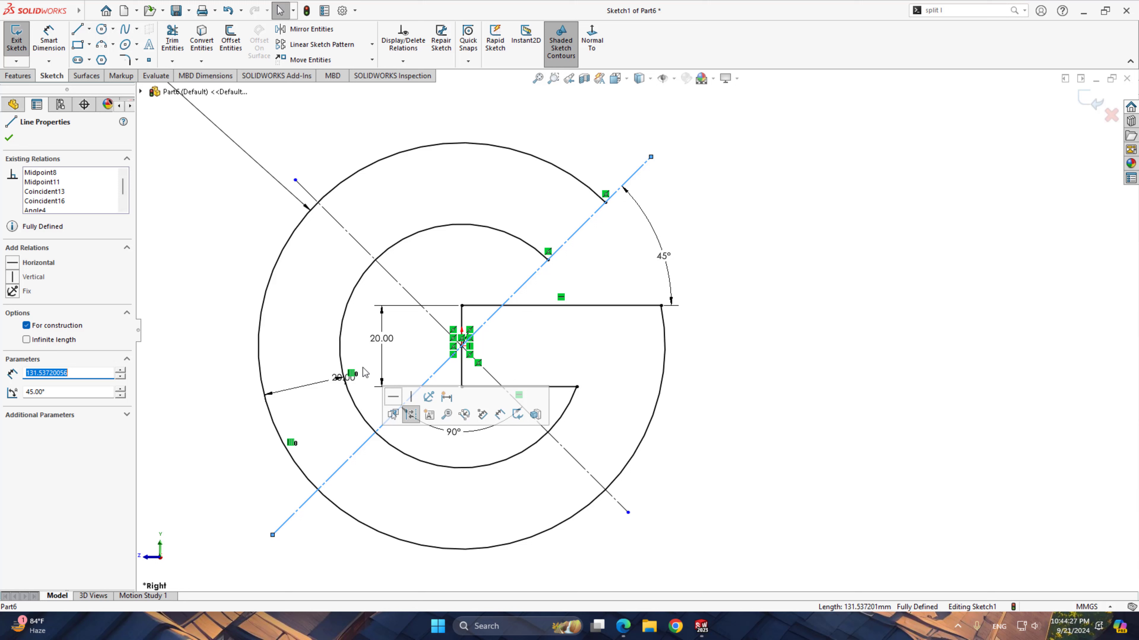
left_click(352, 240, "ctrl")
left_click(200, 40)
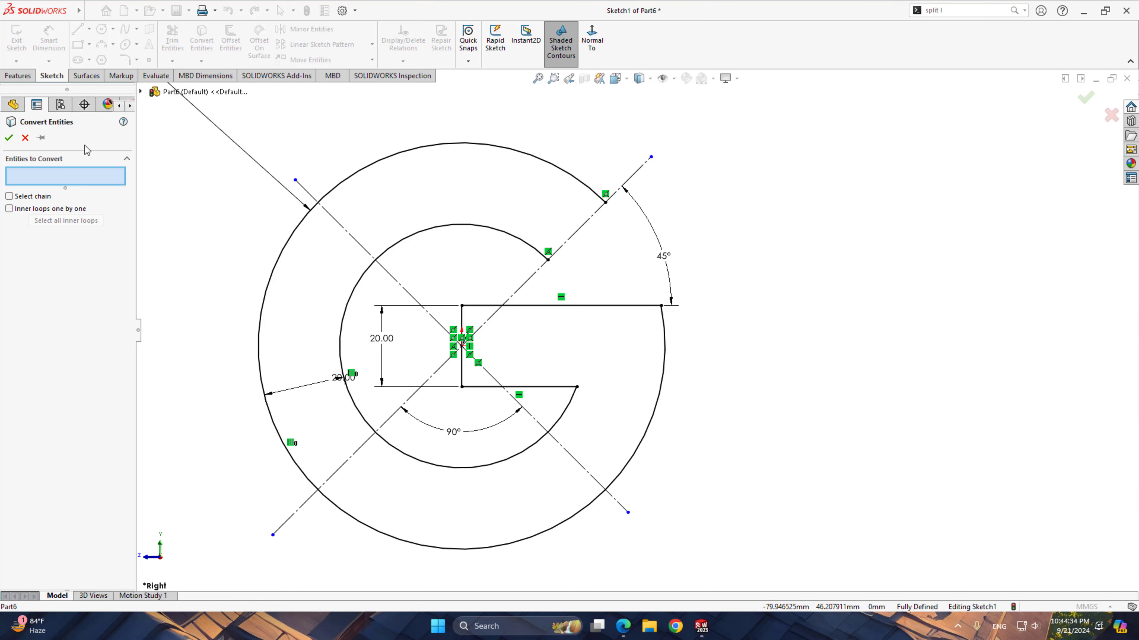
left_click(25, 139)
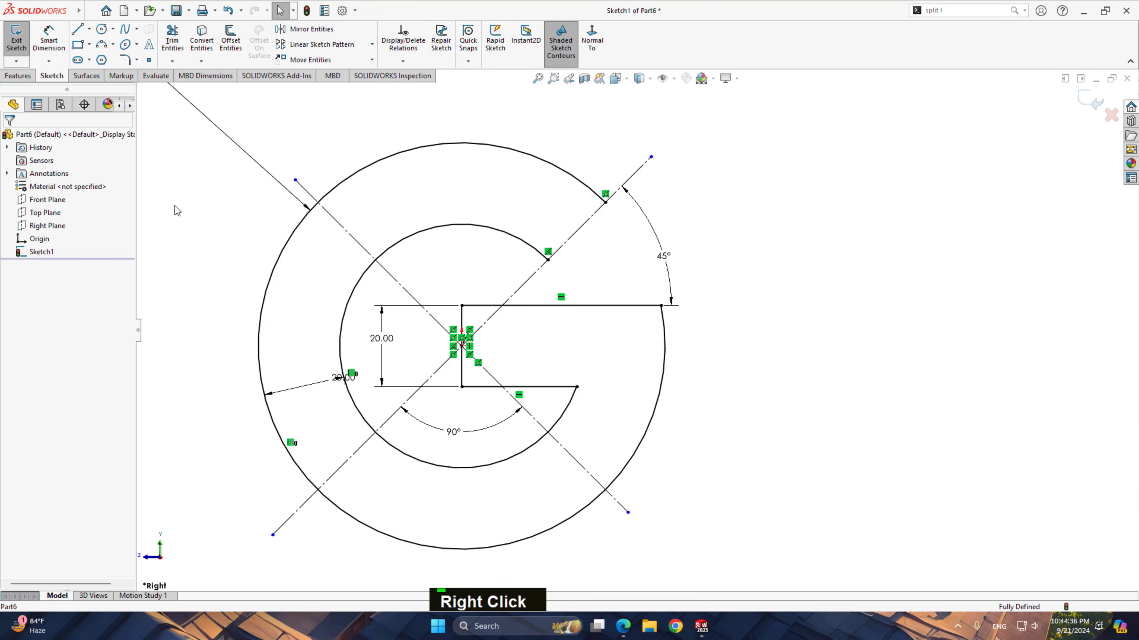
Step: Sketch a line along the rising diagonal's lower-left half, from its inner arc intersection to its outer arc intersection
right_click_drag(175, 209, 155, 251)
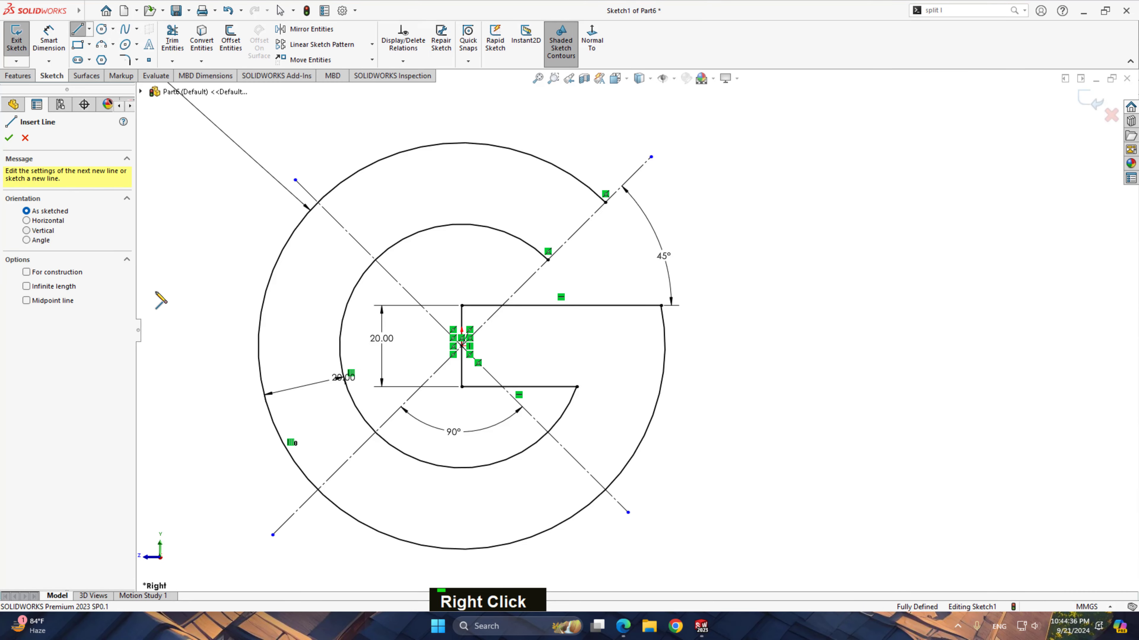
left_click(376, 432)
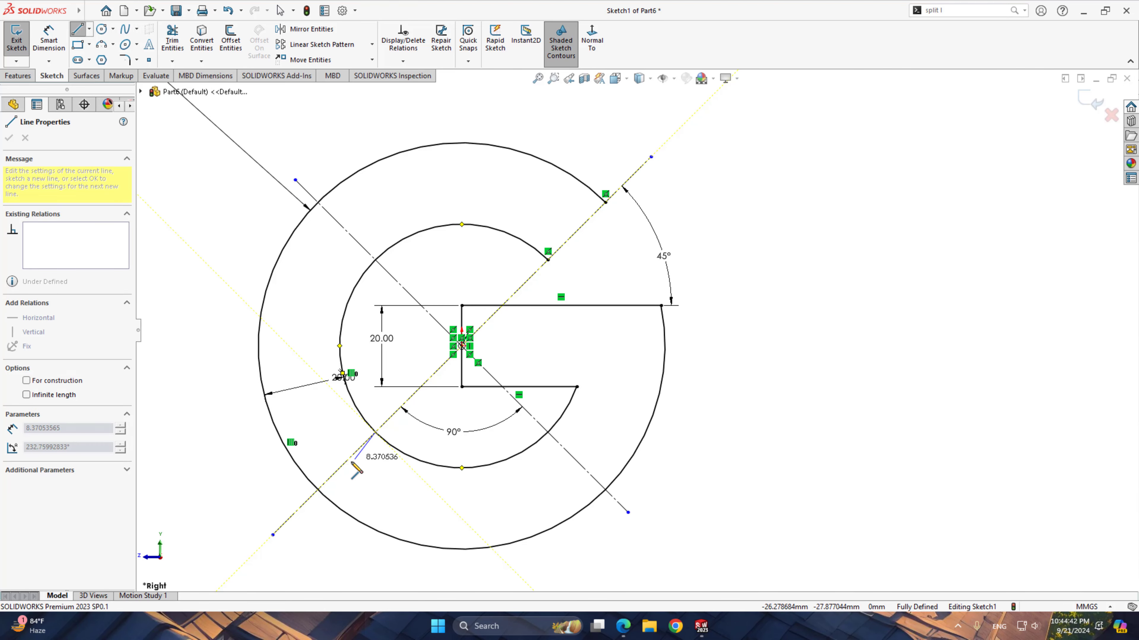
left_click(318, 491)
right_click(374, 441)
left_click(398, 493)
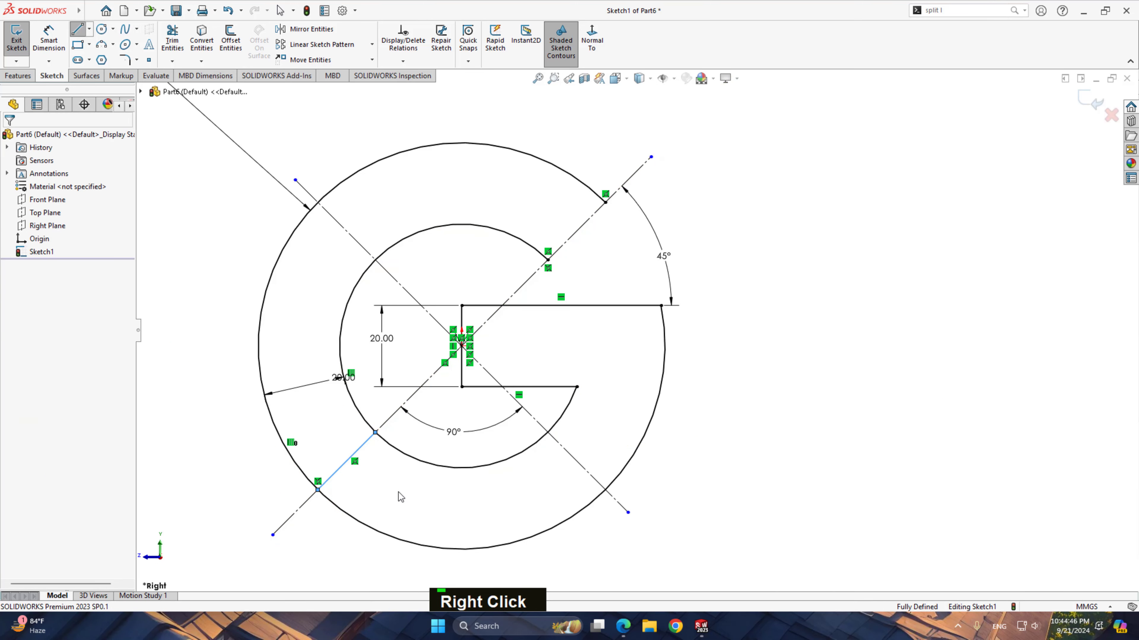
Step: Sketch a line along the falling diagonal's lower-right half, joining the inner arc to the outer arc
right_click_drag(738, 463, 678, 461)
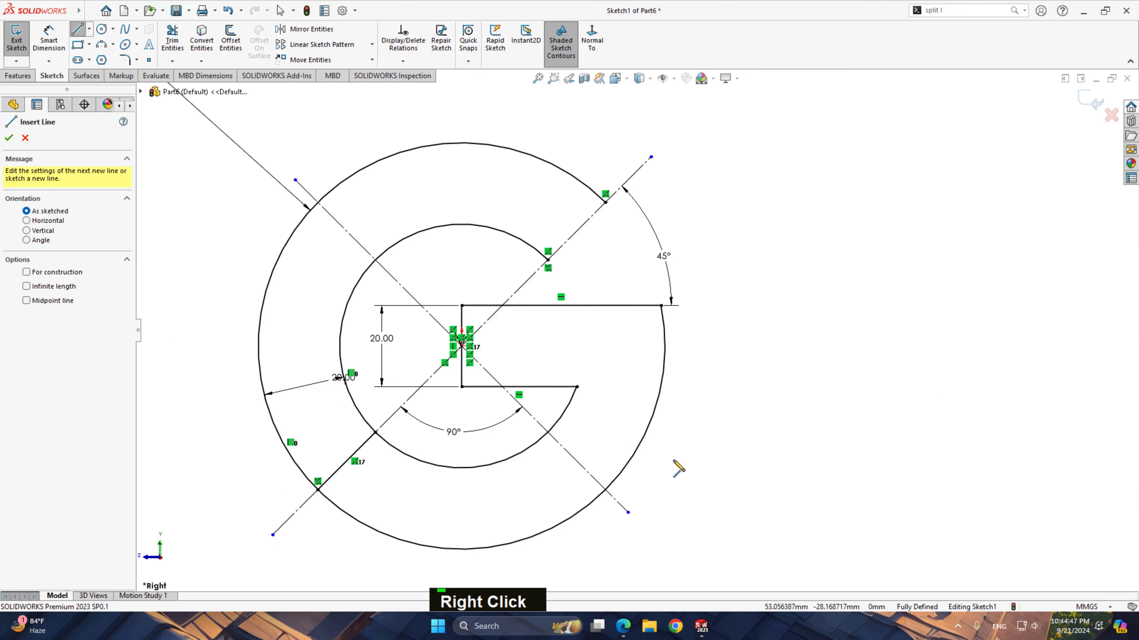
left_click(547, 433)
left_click(605, 489)
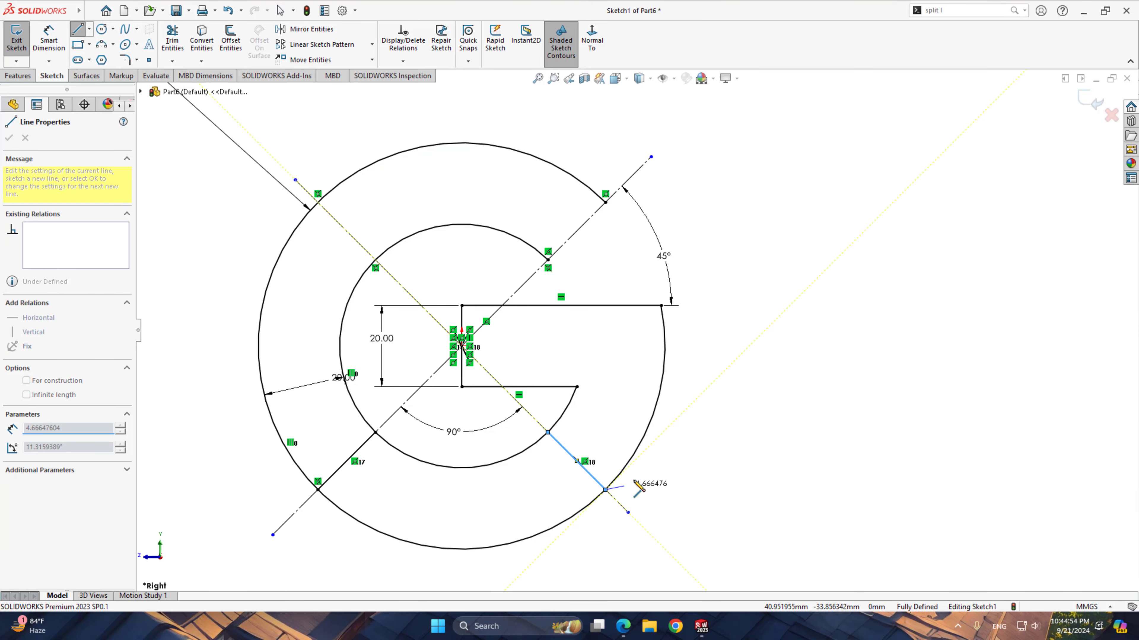
right_click(663, 419)
left_click(753, 435)
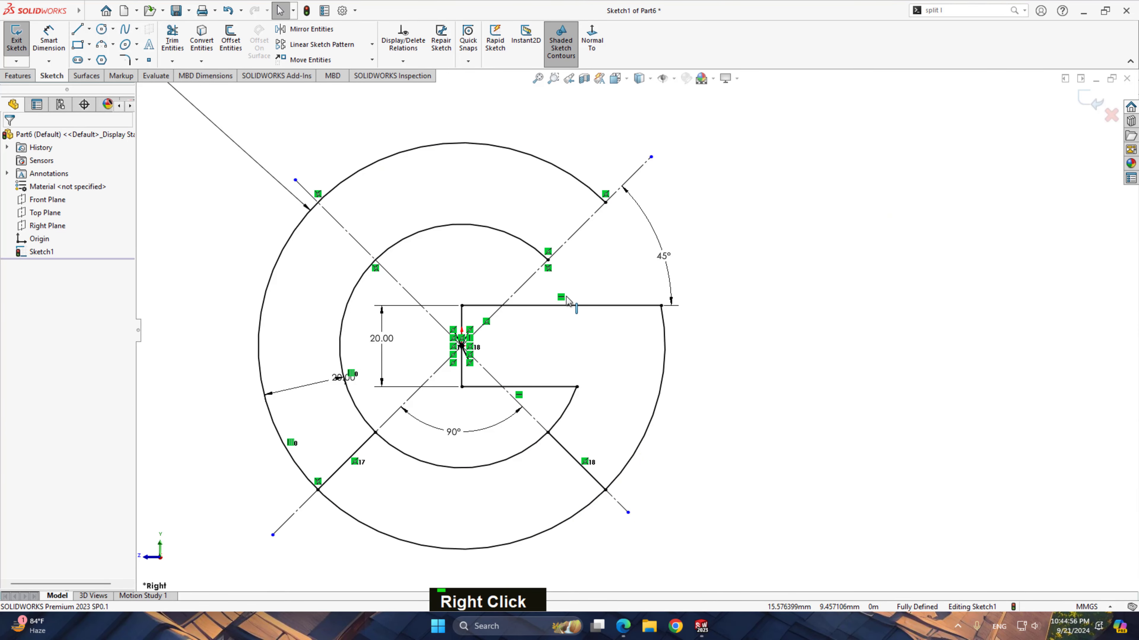
Step: Sketch a line along the falling diagonal's upper-left half, joining the inner arc to the outer arc
key("l")
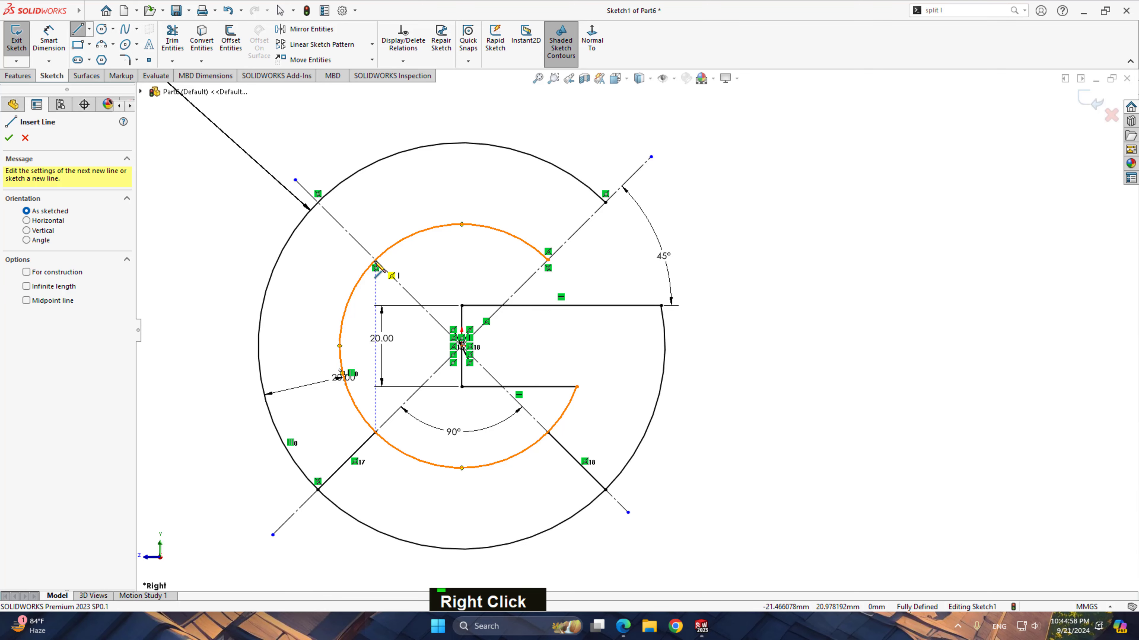
left_click(375, 260)
left_click(317, 203)
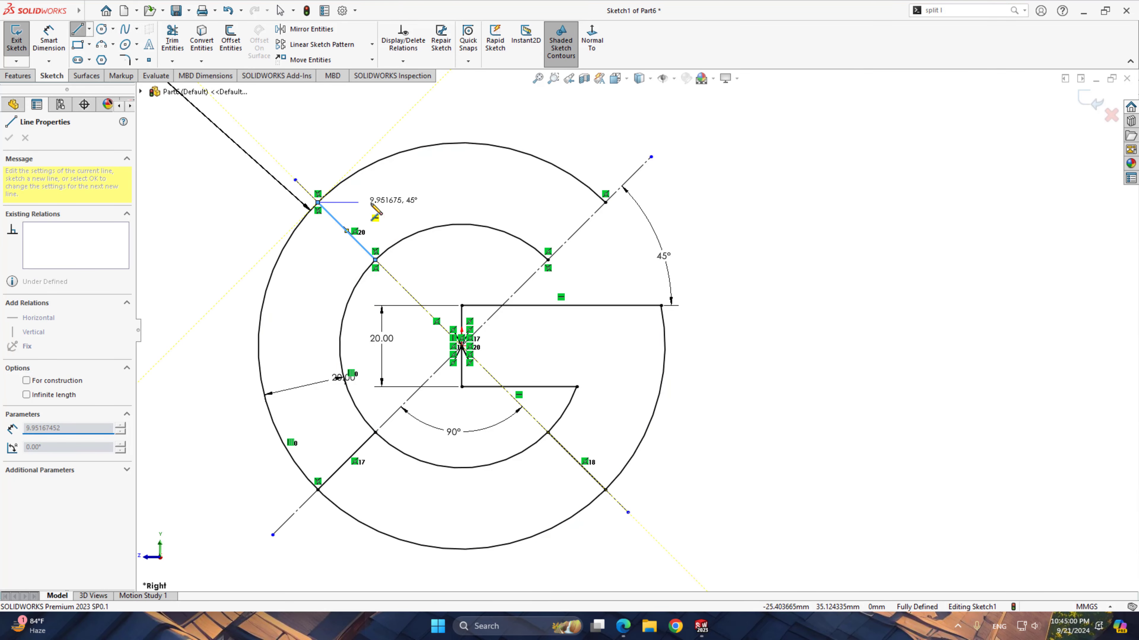
right_click(378, 205)
left_click(406, 212)
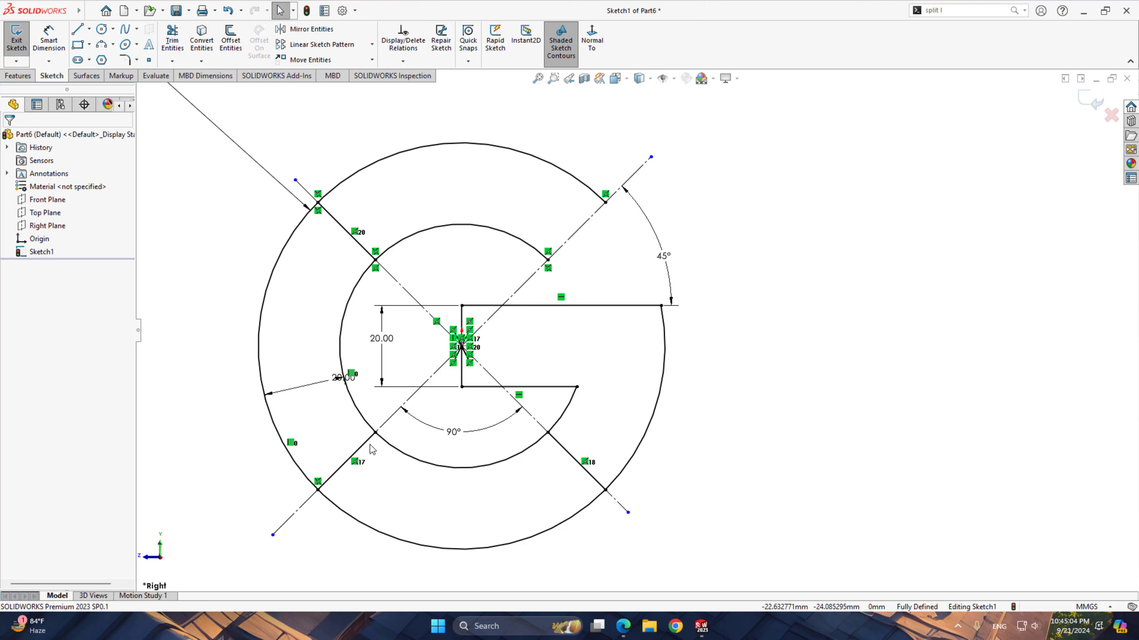
Step: Try to dimension the angle between the two solid radial lines at the lower left and lower right of the ring
right_click_drag(816, 481, 817, 381)
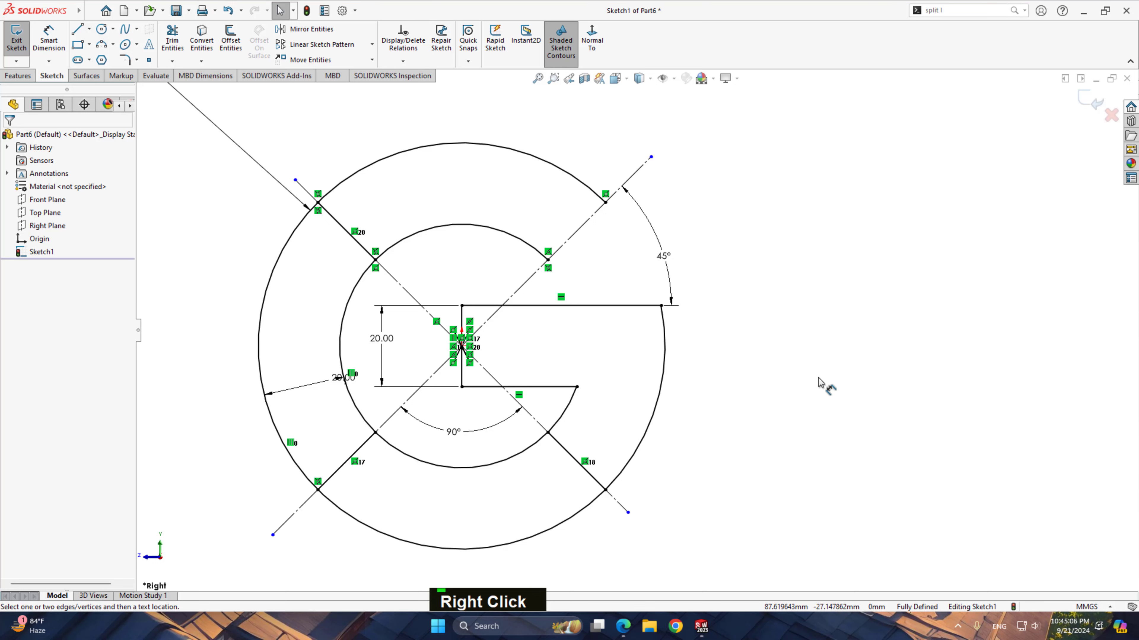
left_click(590, 476)
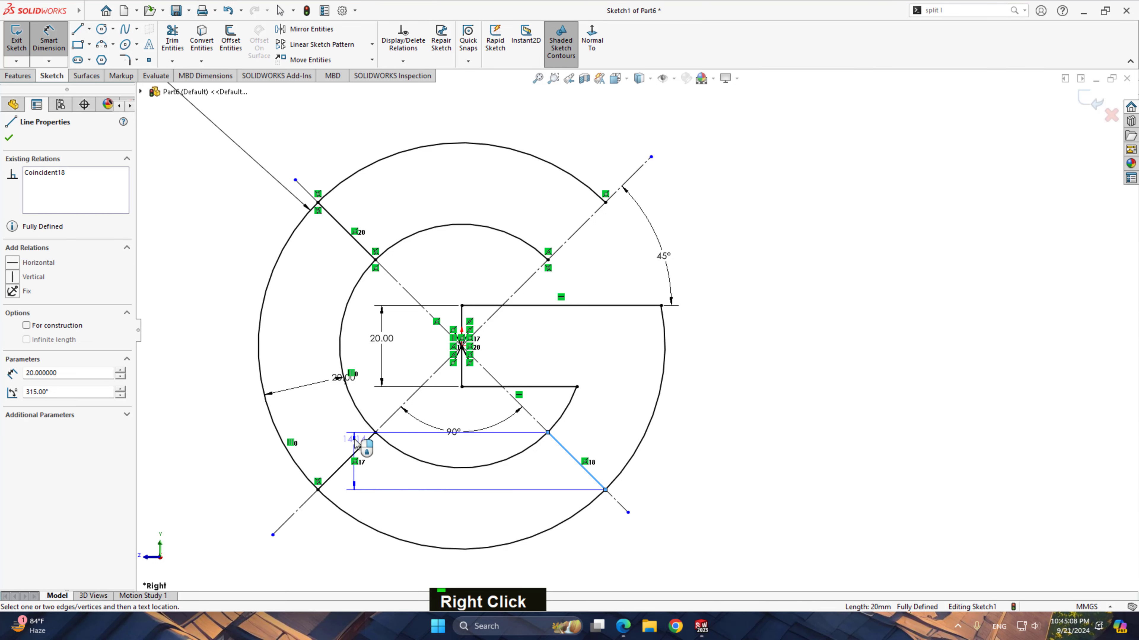
left_click(347, 460)
left_click(469, 515)
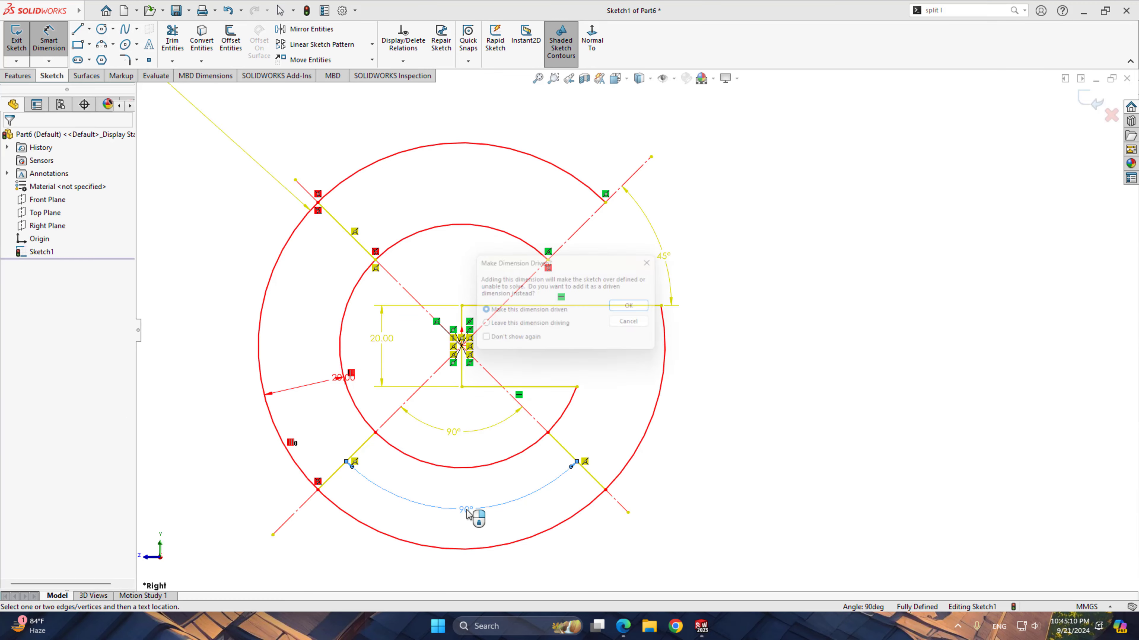
left_click(637, 325)
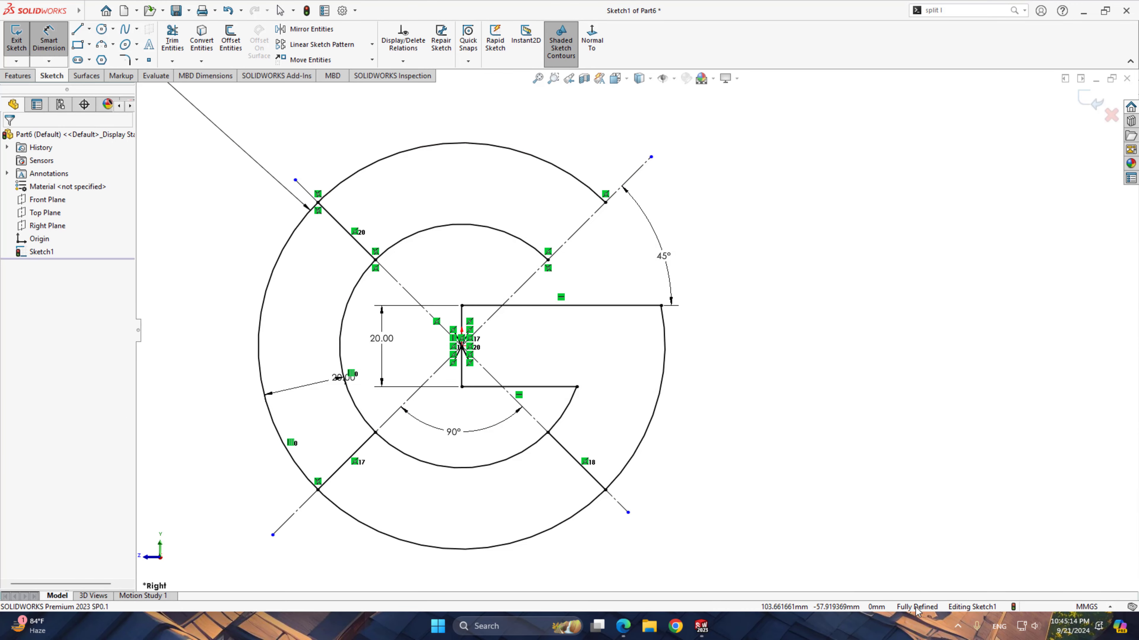
right_click(774, 315)
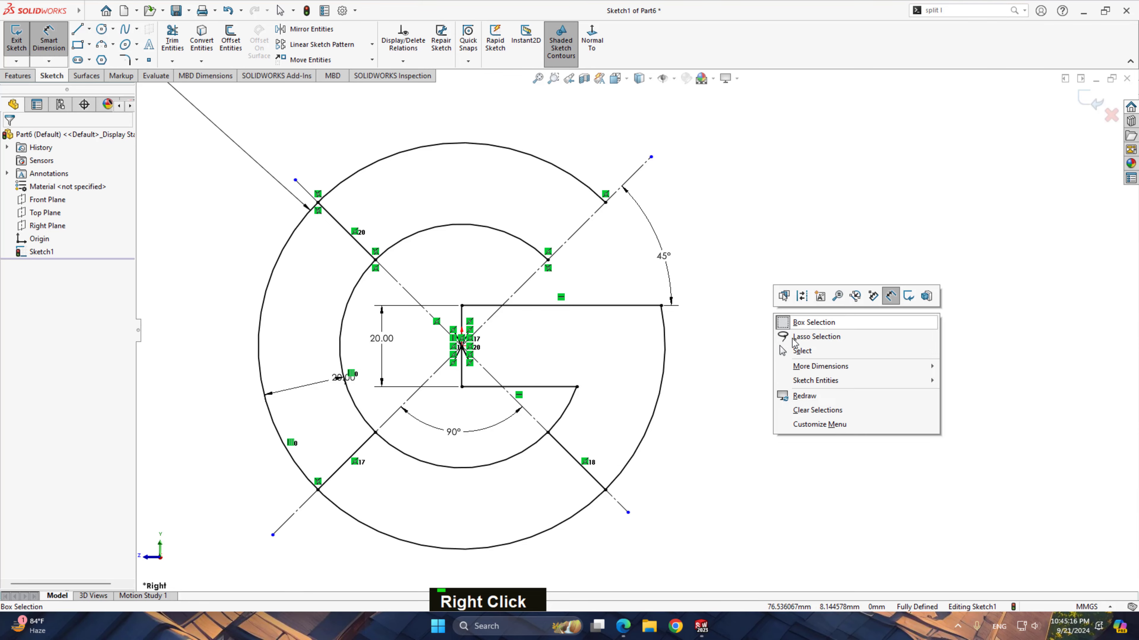
left_click(810, 352)
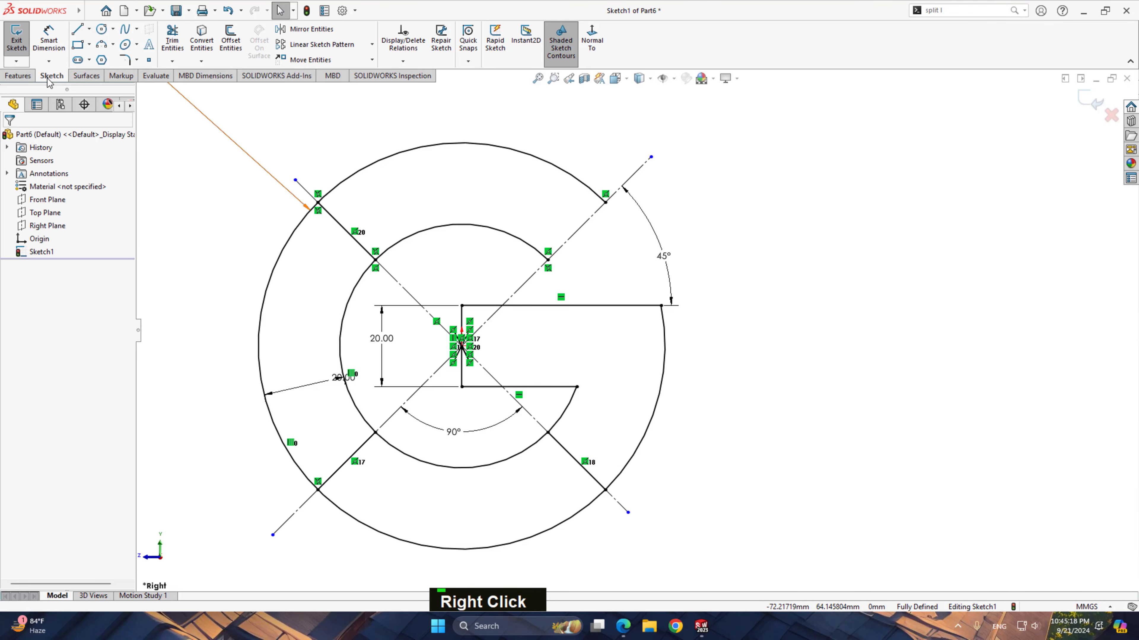
Step: Extrude only the lower ring sector between the two diagonals to a blind depth of 2 mm, with Thin Feature turned off
left_click(17, 76)
left_click(21, 38)
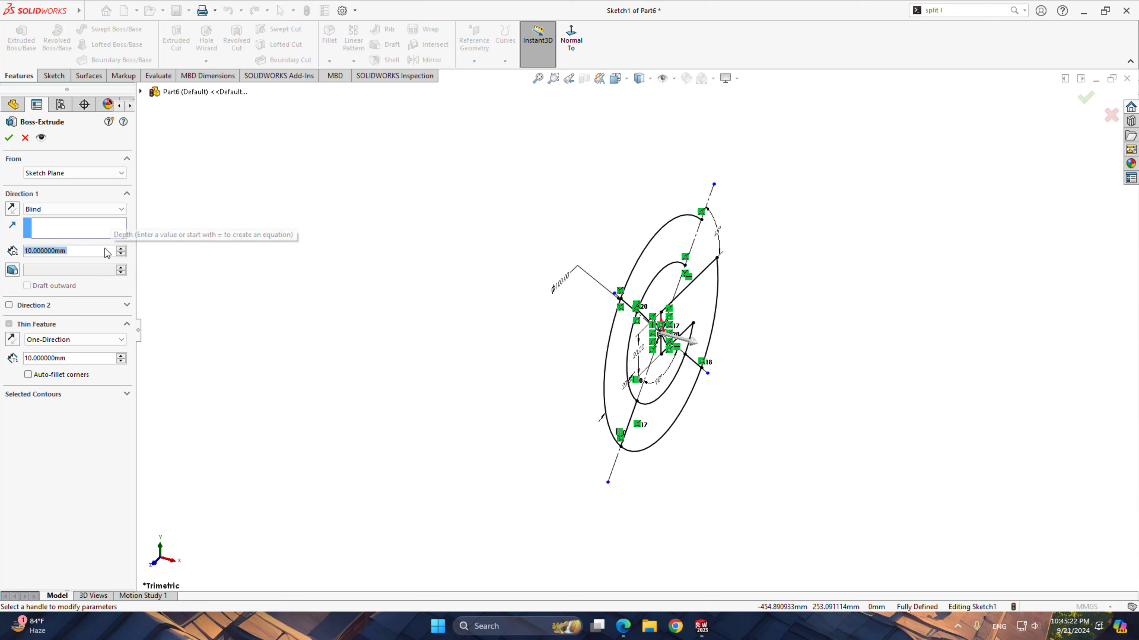
type("2")
key("Return")
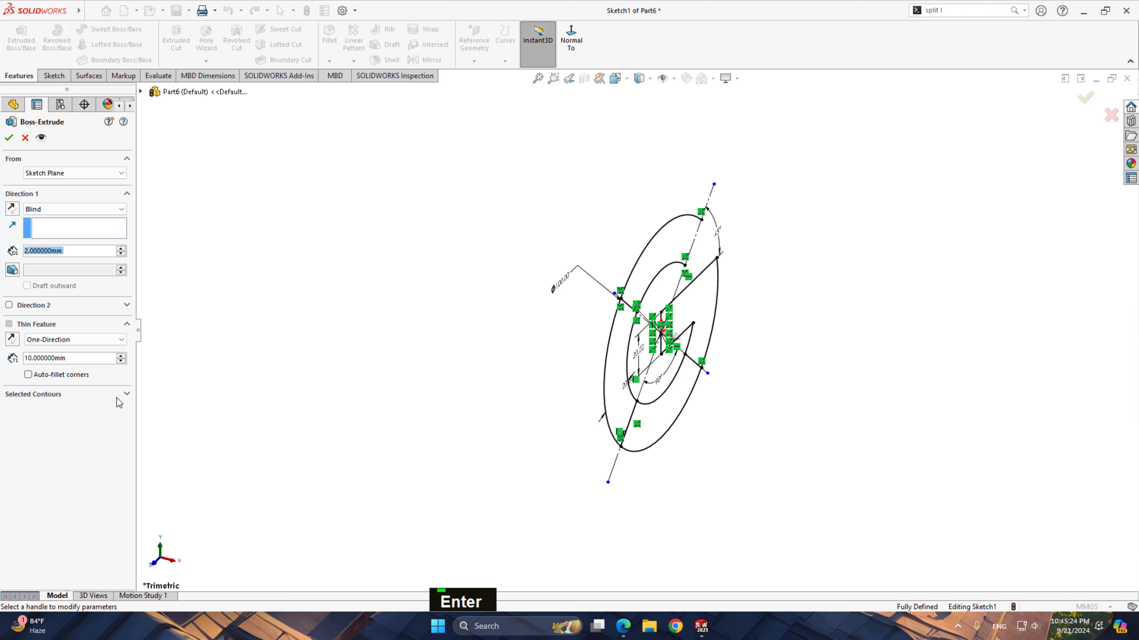
left_click(118, 397)
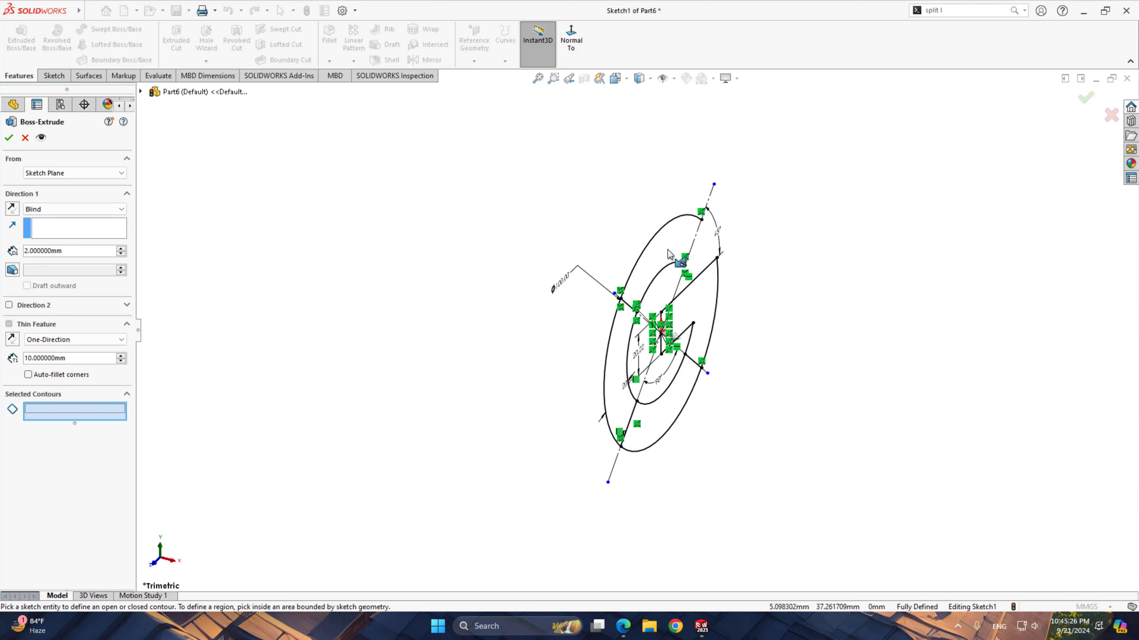
mouse_move(453, 334)
middle_mouse_down()
mouse_move(256, 271)
mouse_move(313, 318)
middle_mouse_up()
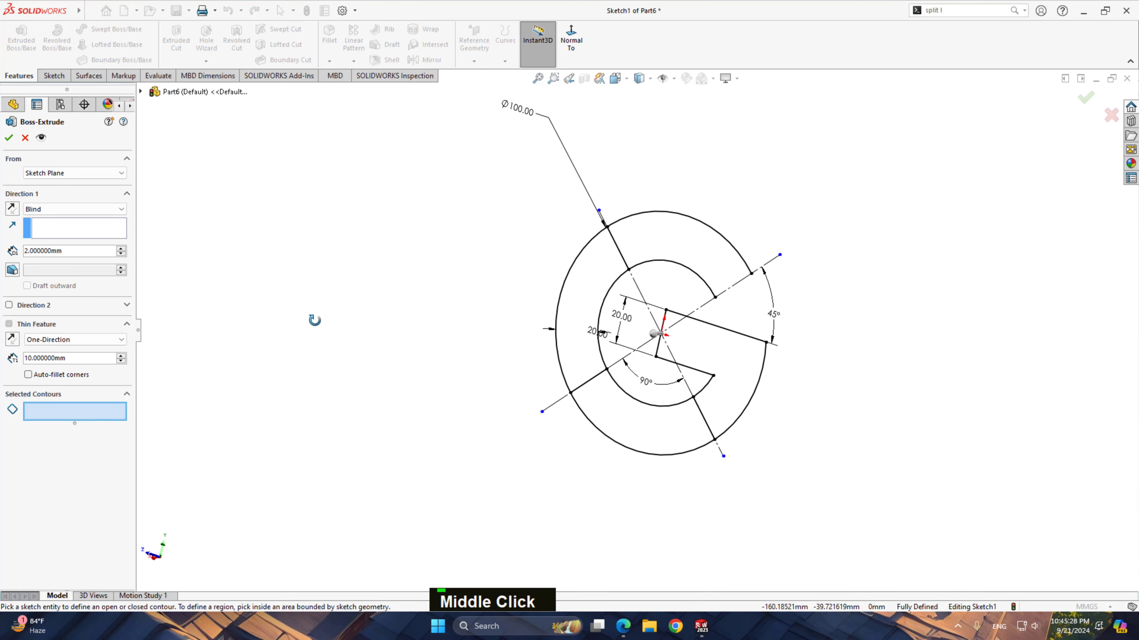
left_click(679, 416)
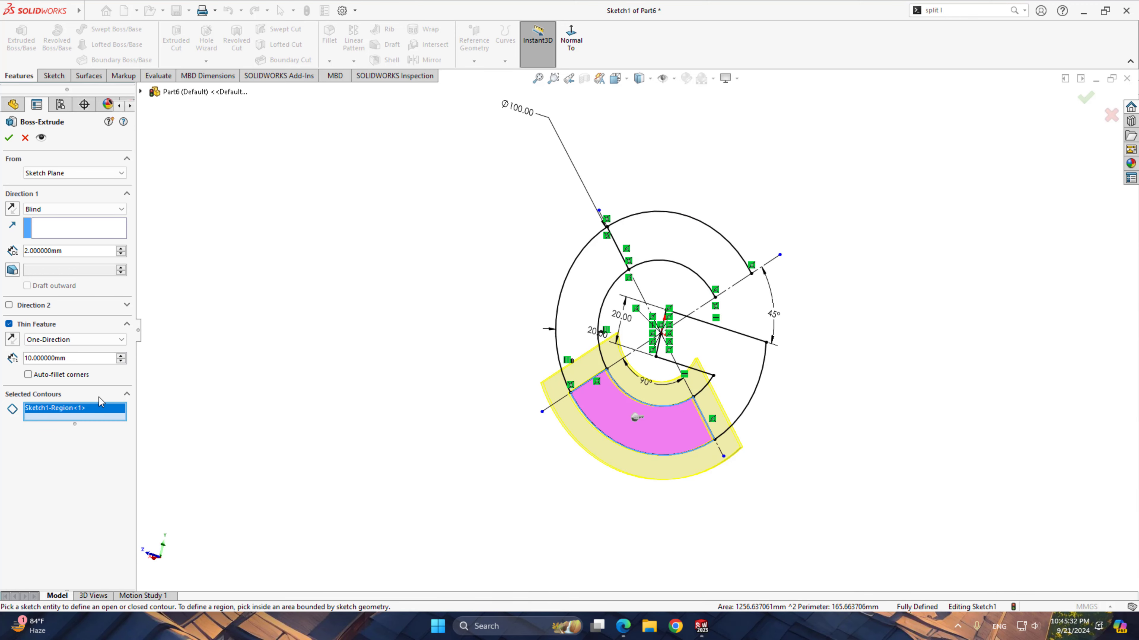
left_click(8, 324)
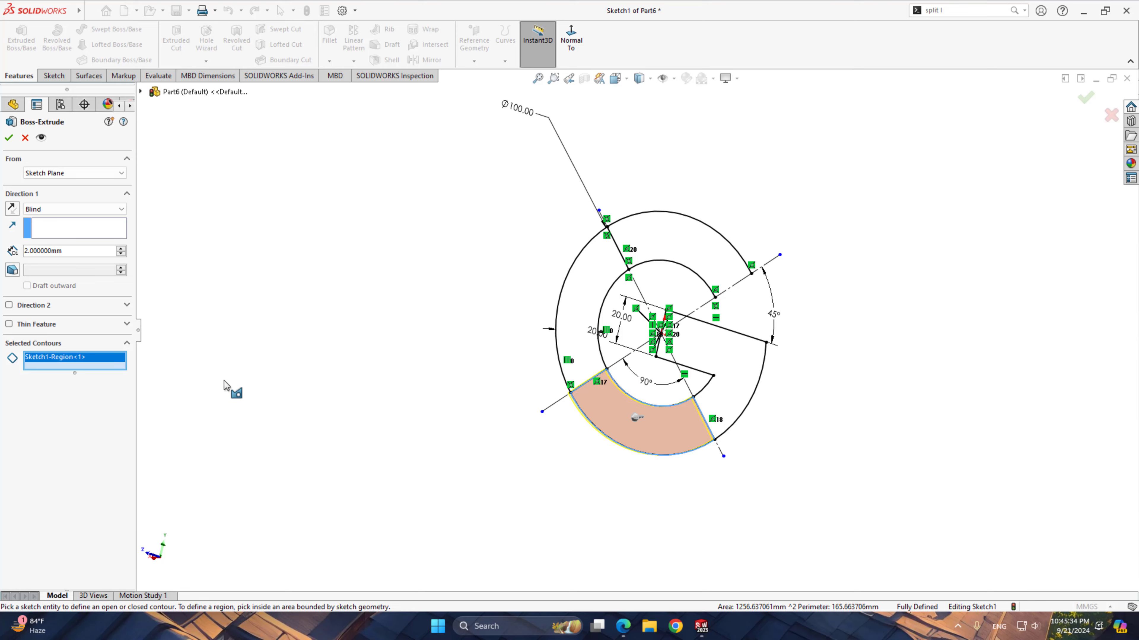
middle_click_drag(515, 385, 585, 483)
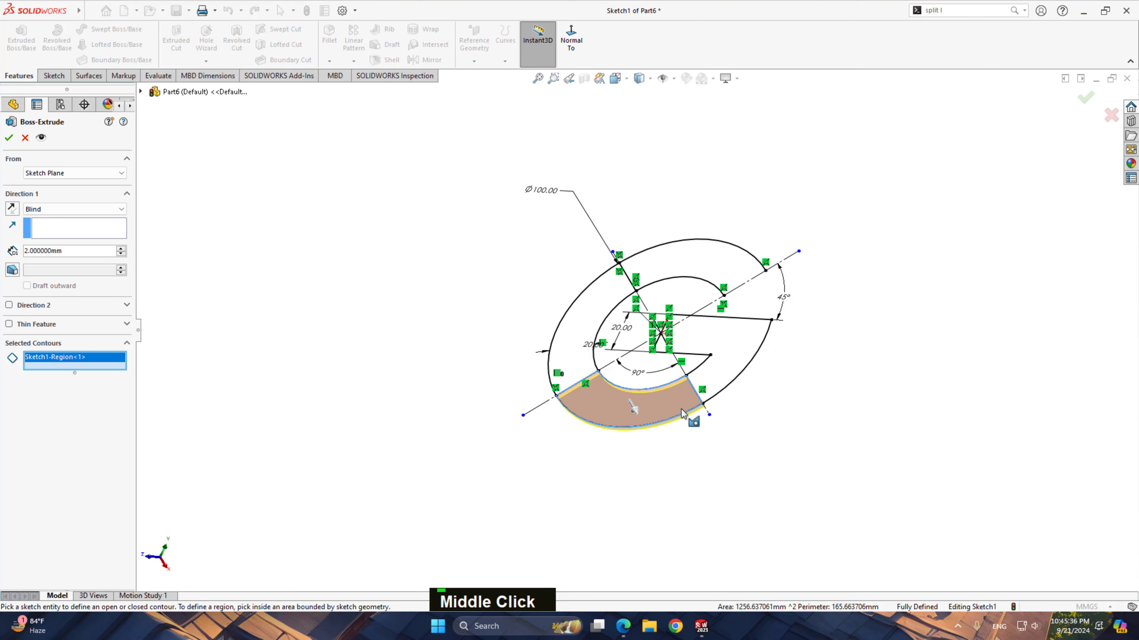
left_click(9, 138)
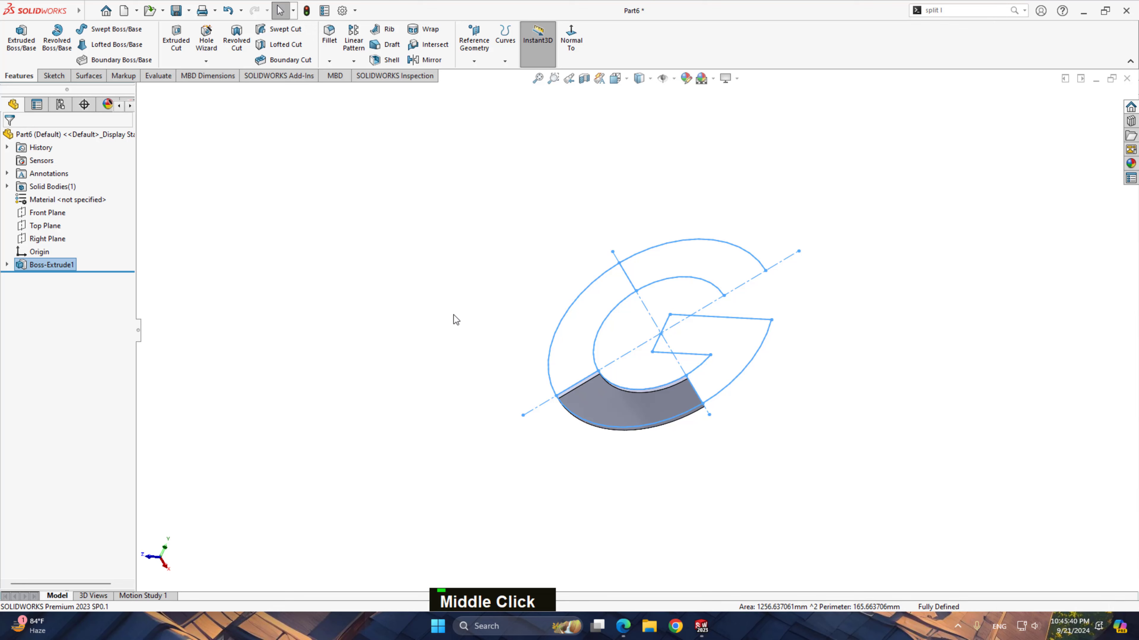
Step: Extrude only the left ring sector from the existing sketch to a blind 2 mm, with Thin Feature and Merge result turned off
middle_click_drag(452, 318, 426, 259)
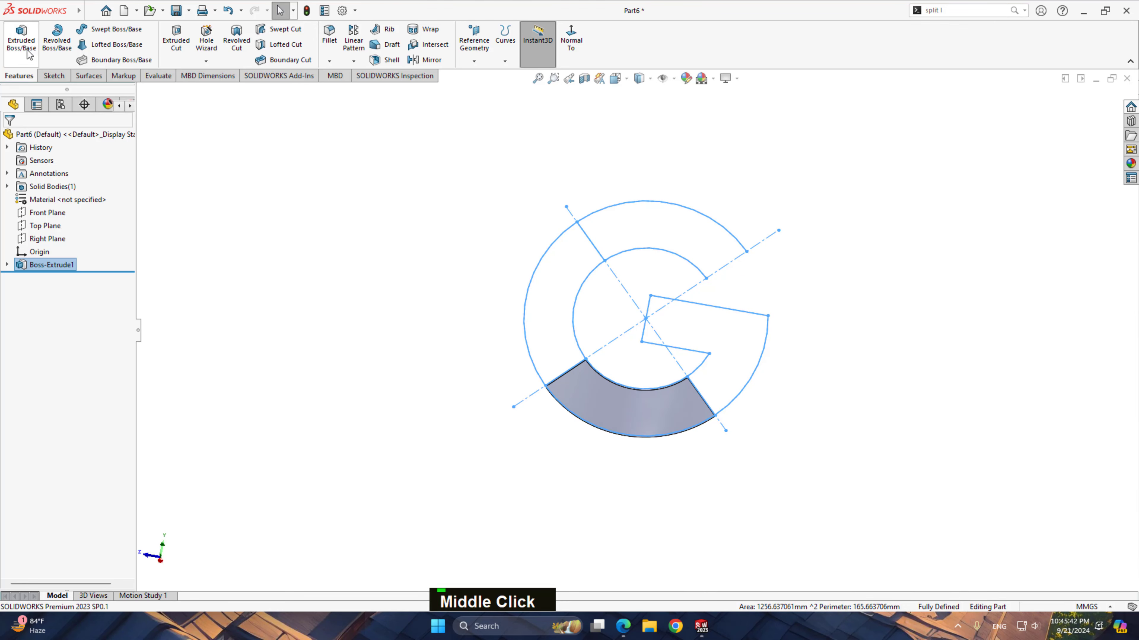
left_click(21, 39)
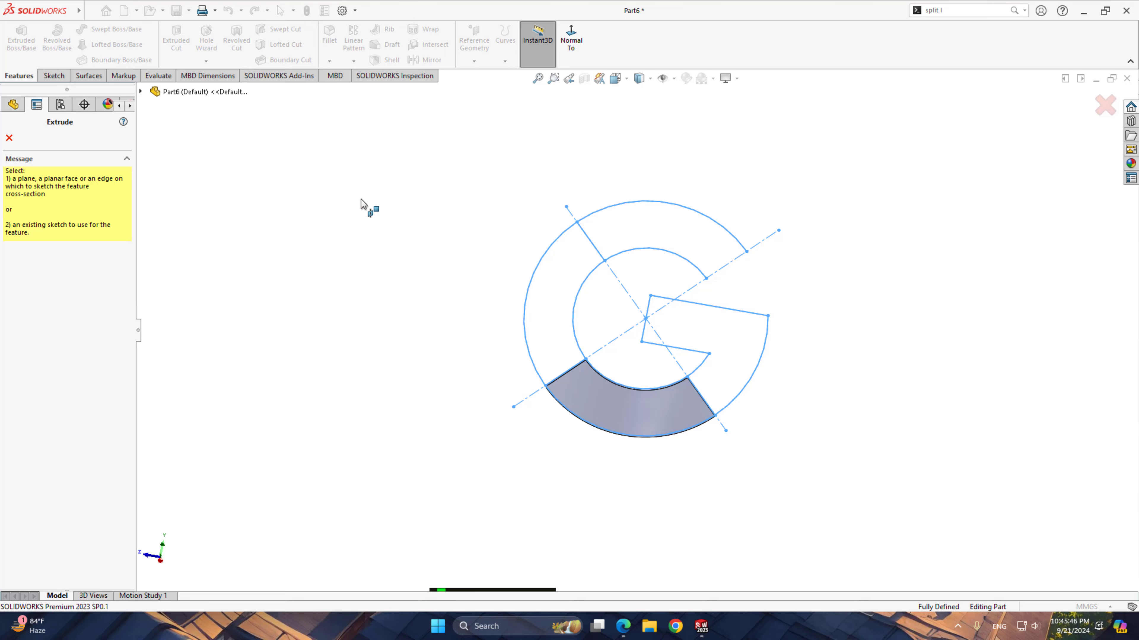
left_click(141, 92)
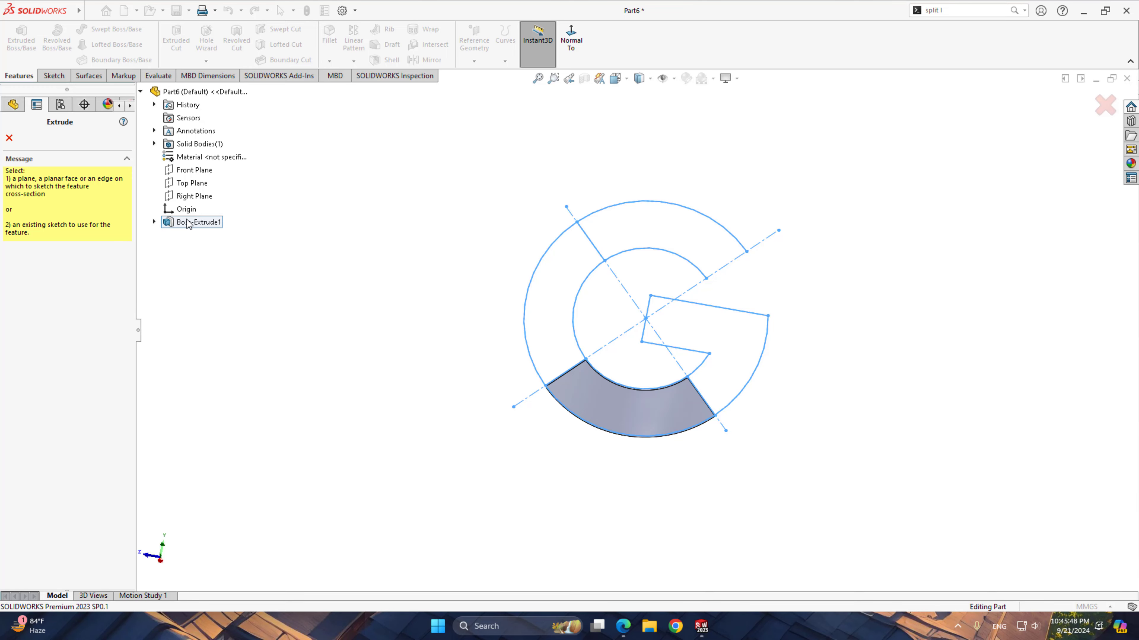
left_click(155, 221)
left_click(200, 237)
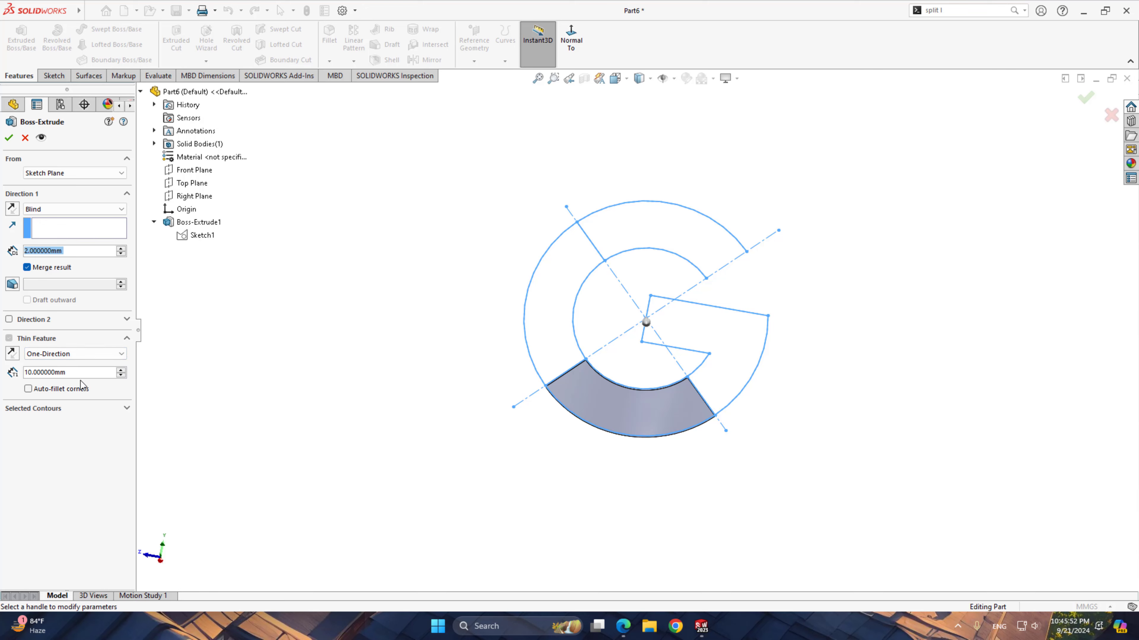
left_click(127, 408)
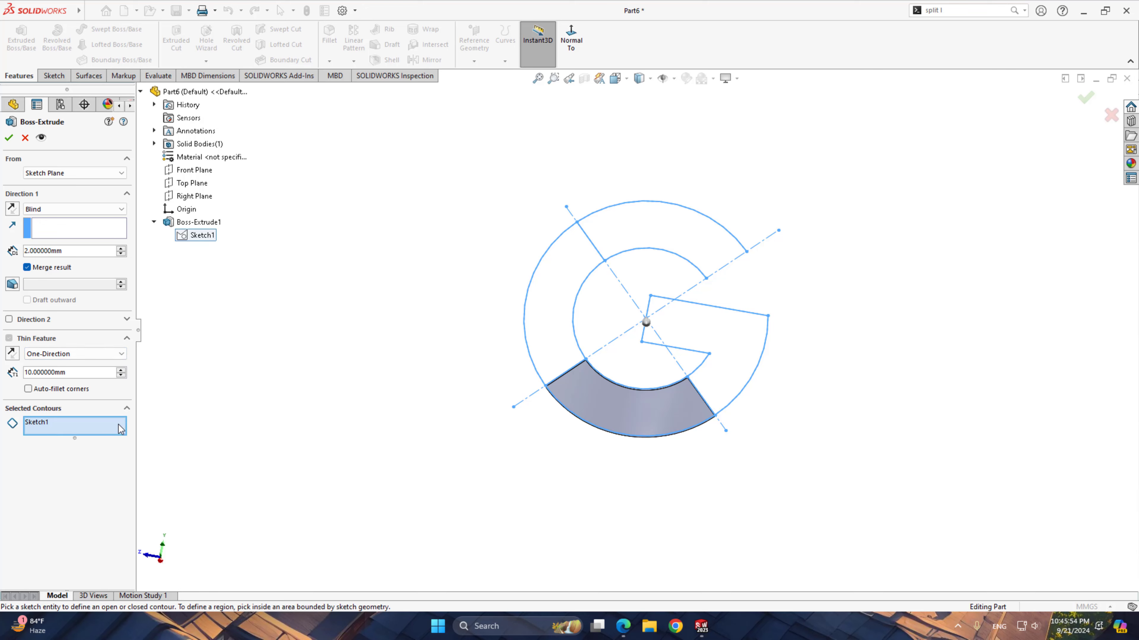
left_click(81, 428)
right_click(81, 427)
left_click(123, 434)
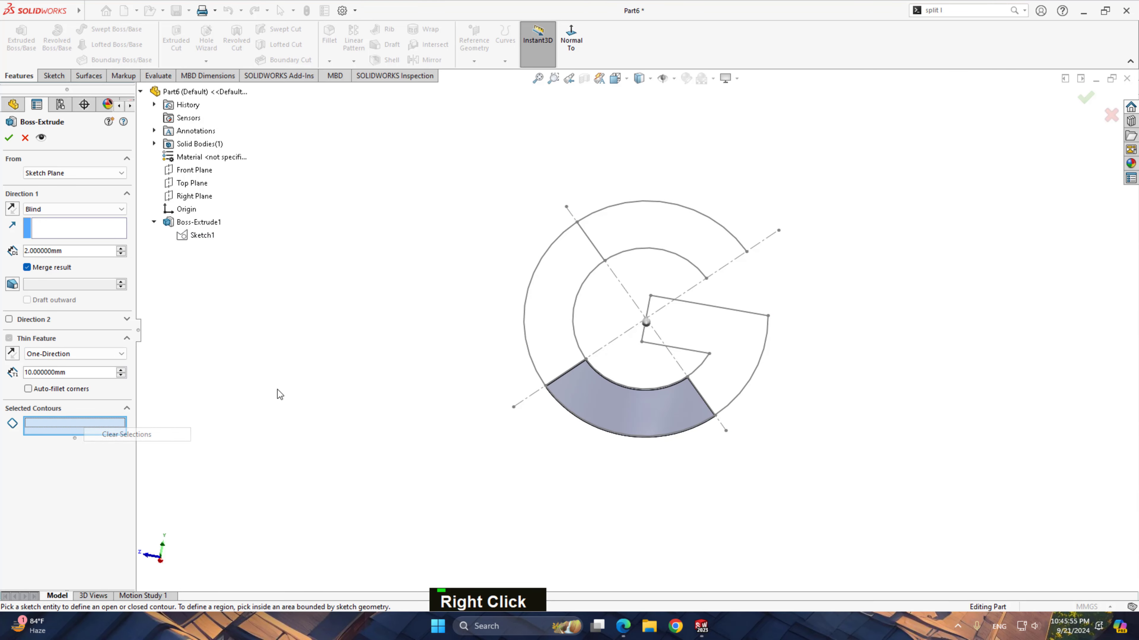
left_click(544, 300)
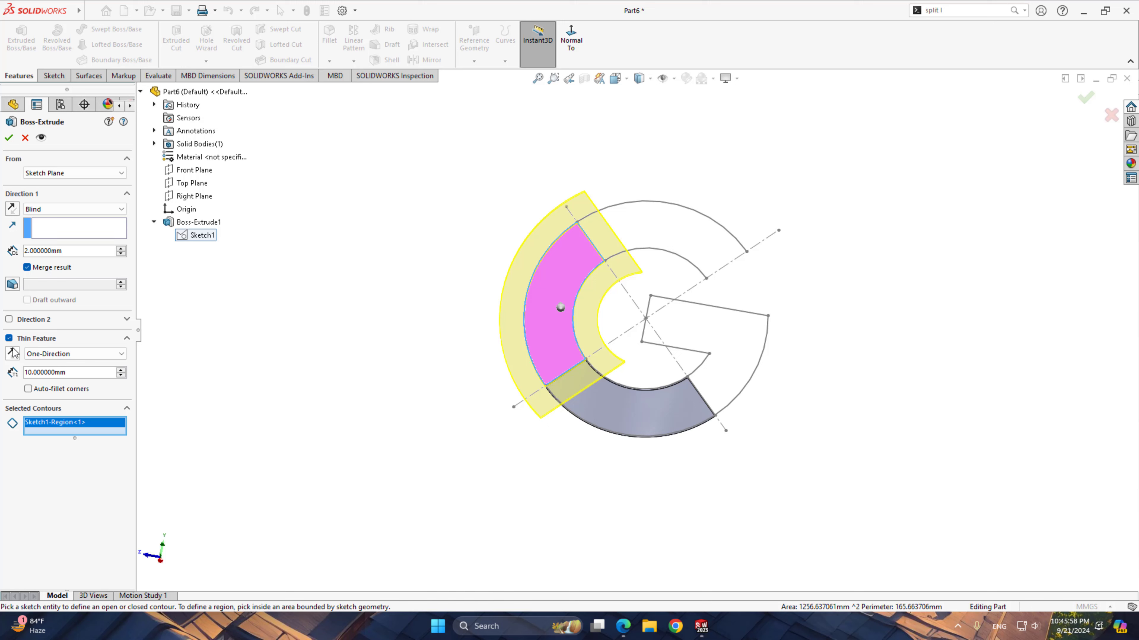
left_click(9, 338)
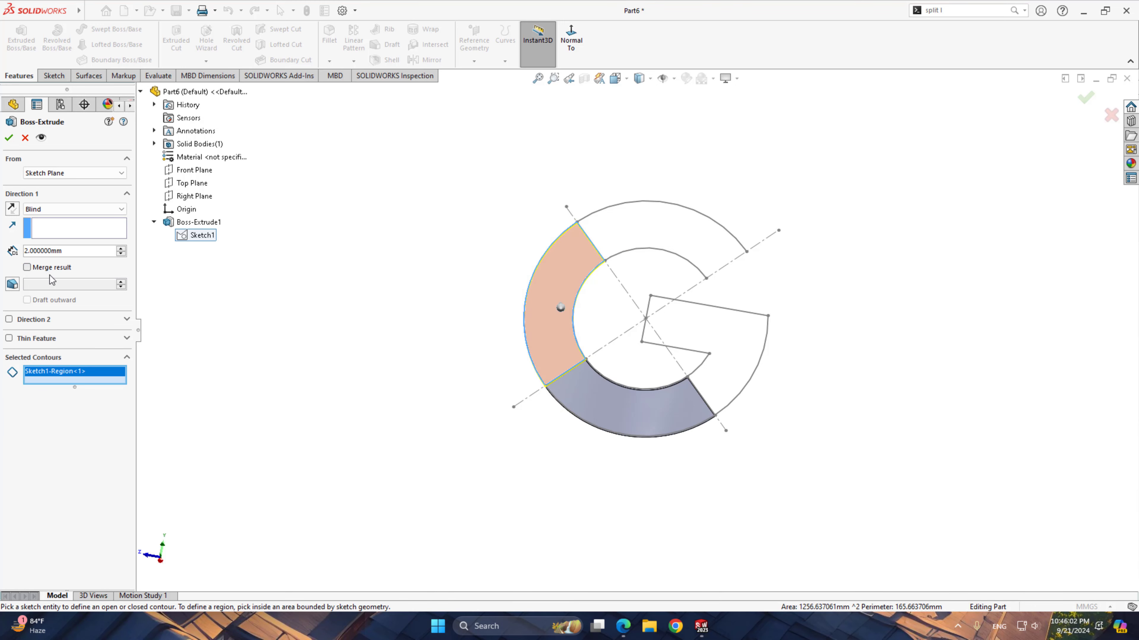
left_click(9, 138)
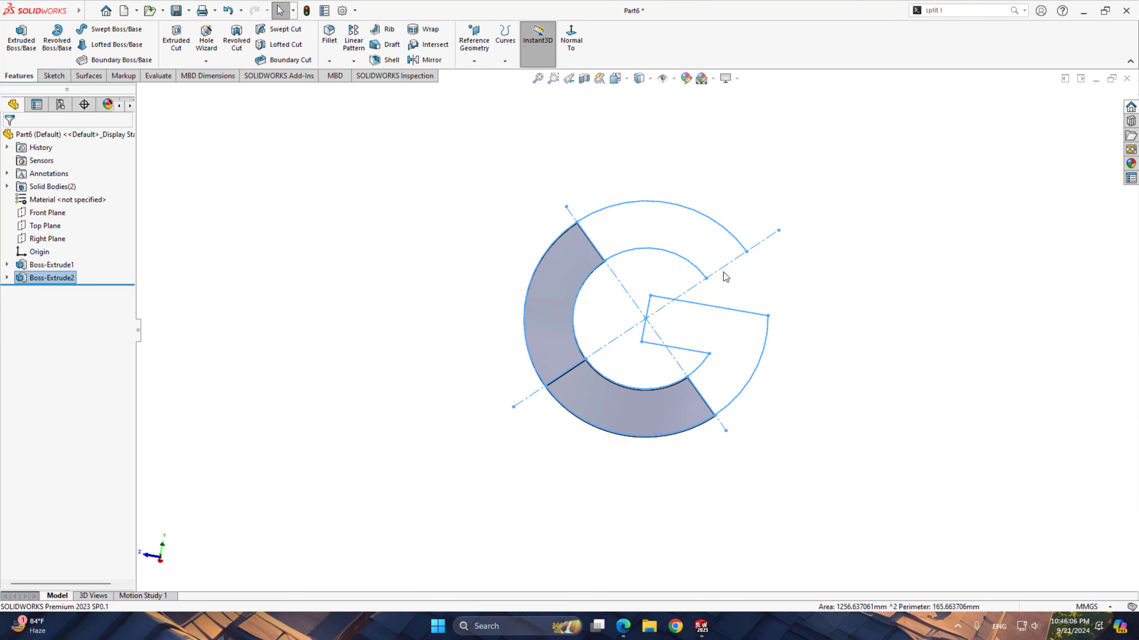
Step: Edit the shared profile sketch to add a line along the rising diagonal's upper-right half, joining the inner arc to the outer arc
left_click(7, 278)
left_click(51, 291)
left_click(66, 264)
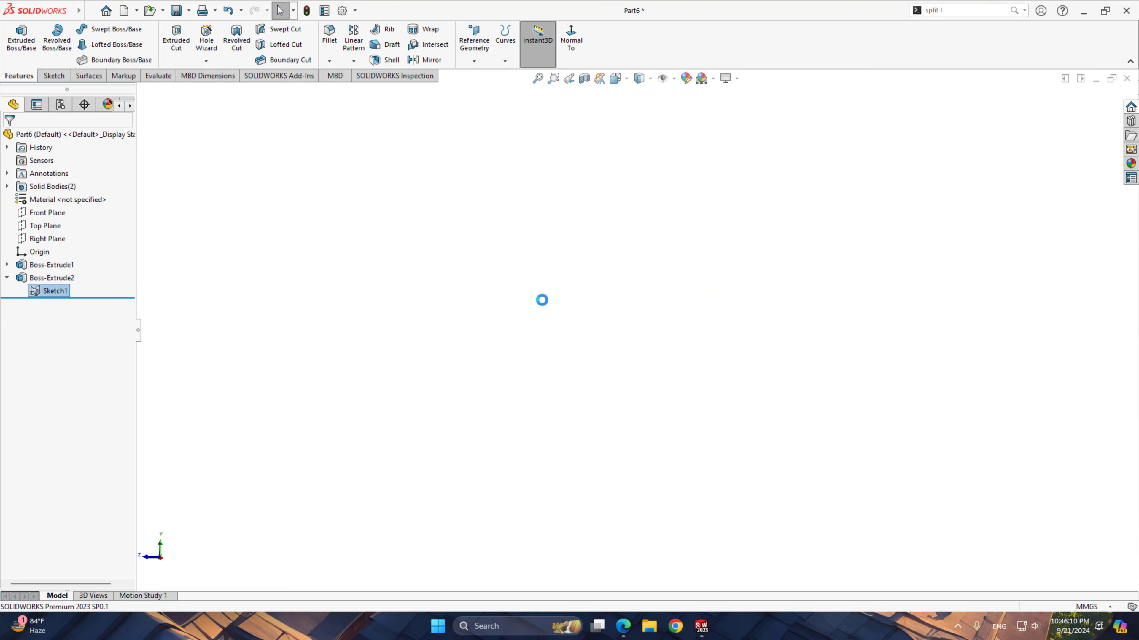
scroll(762, 283, "down", 4)
right_click_drag(804, 270, 757, 275)
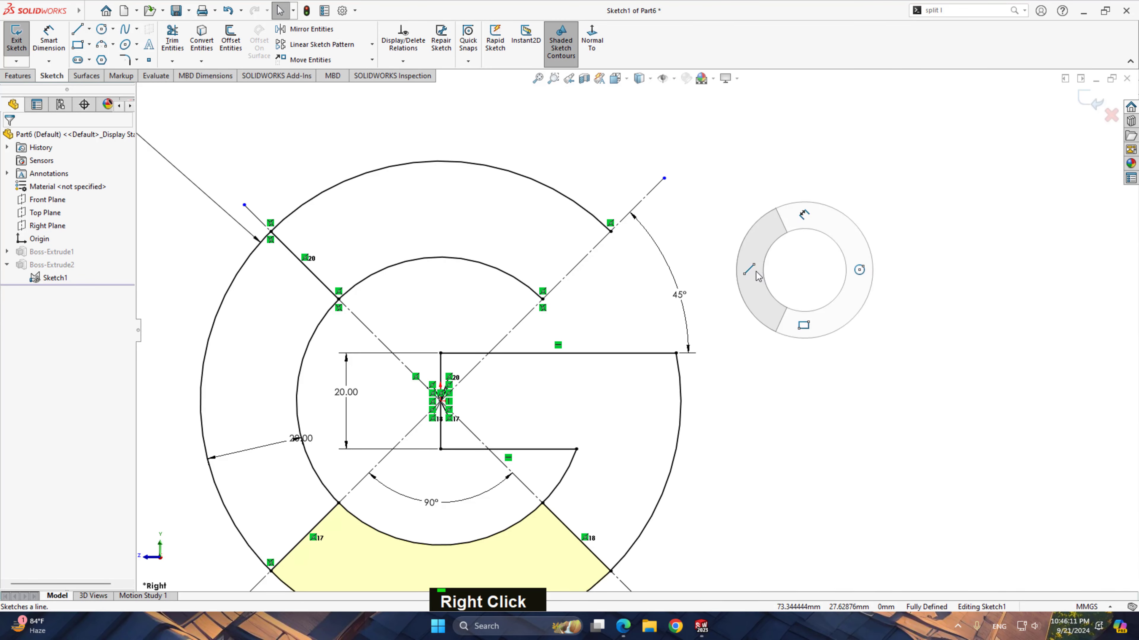
left_click(542, 298)
left_click(612, 232)
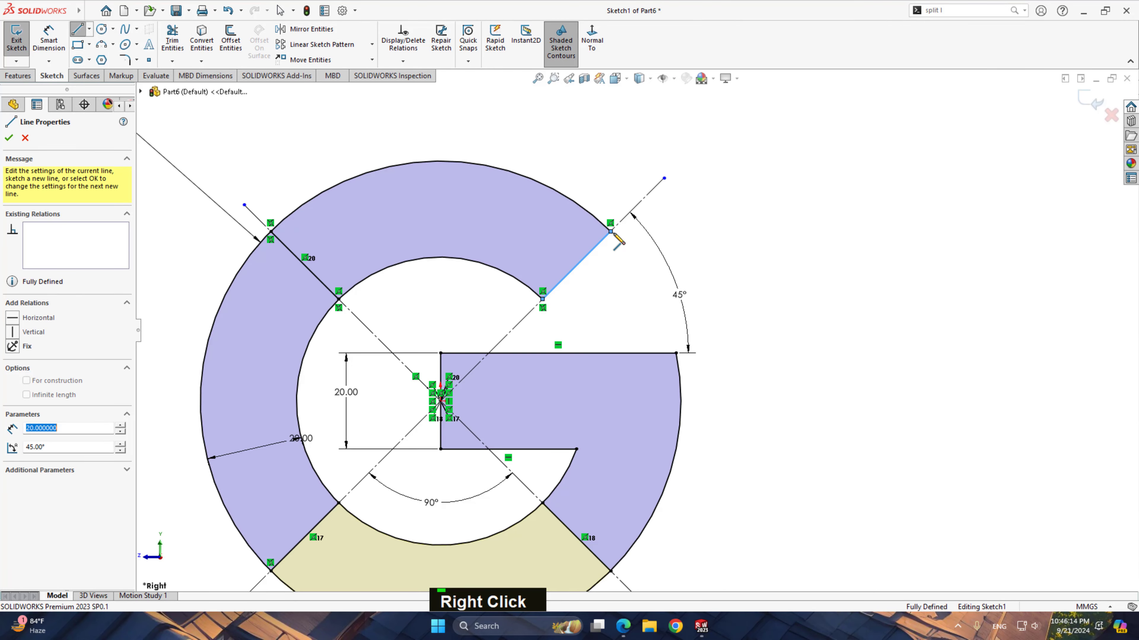
right_click(764, 225)
left_click(782, 232)
scroll(762, 255, "up", 2)
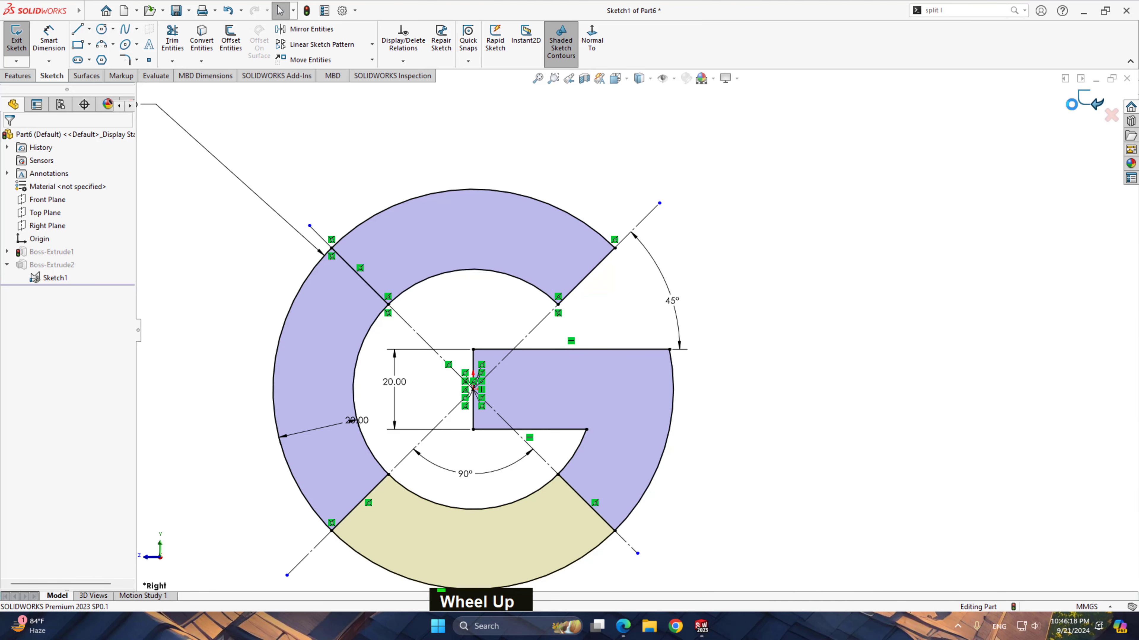
left_click(1094, 102)
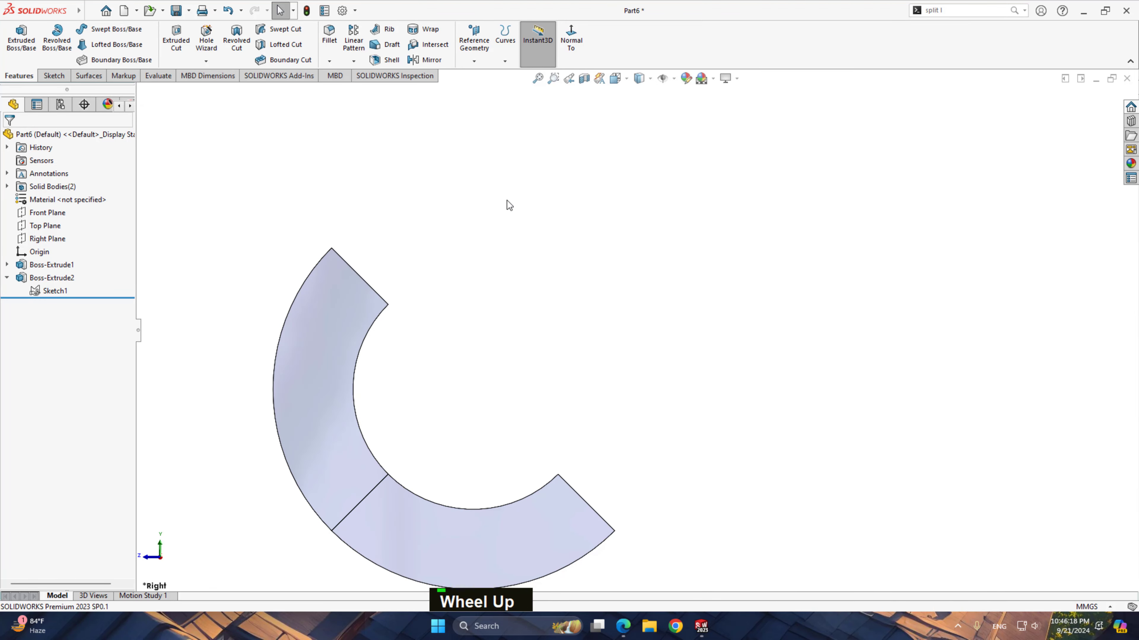
Step: Extrude only the upper ring sector to a blind depth of 2 mm as a separate body, with Merge result turned off
double_click(63, 291)
left_click(20, 43)
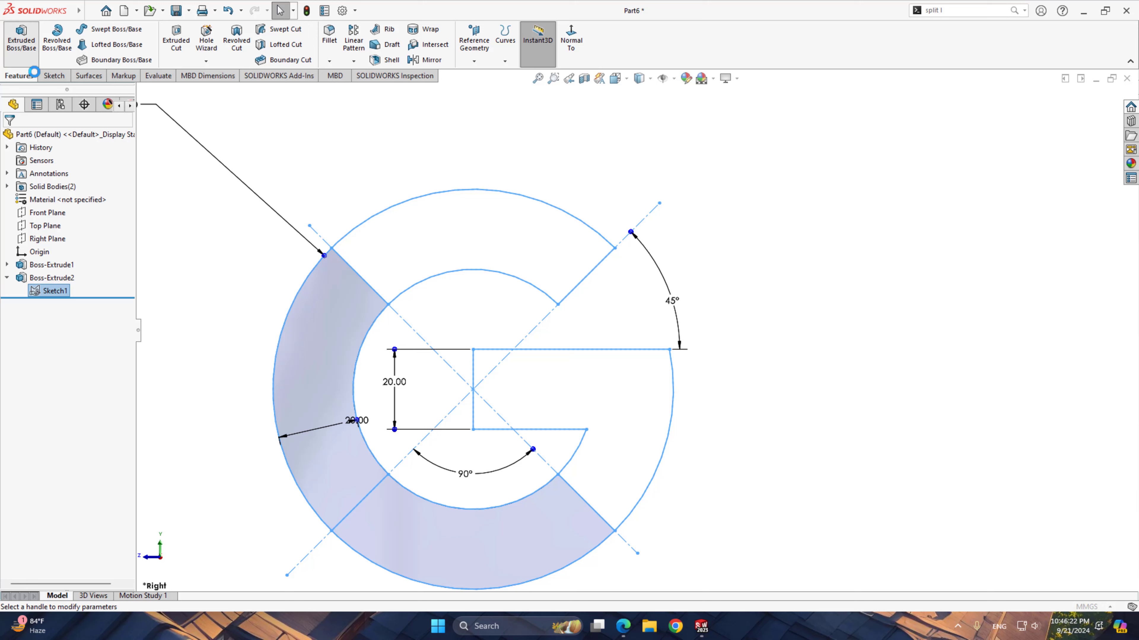
left_click(479, 227)
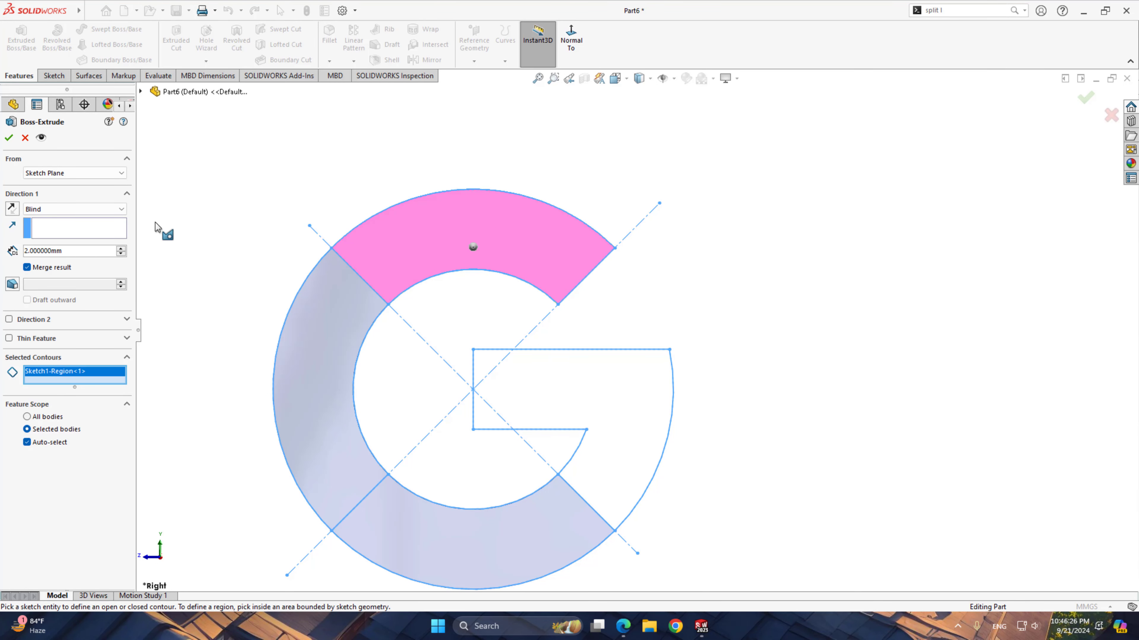
left_click(27, 268)
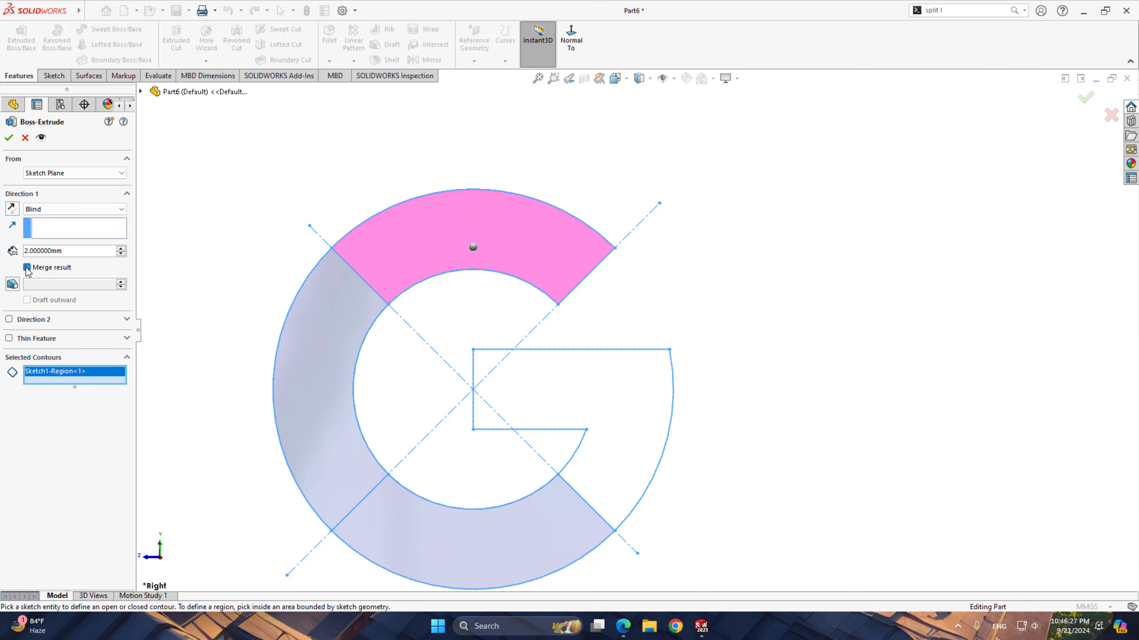
left_click(9, 137)
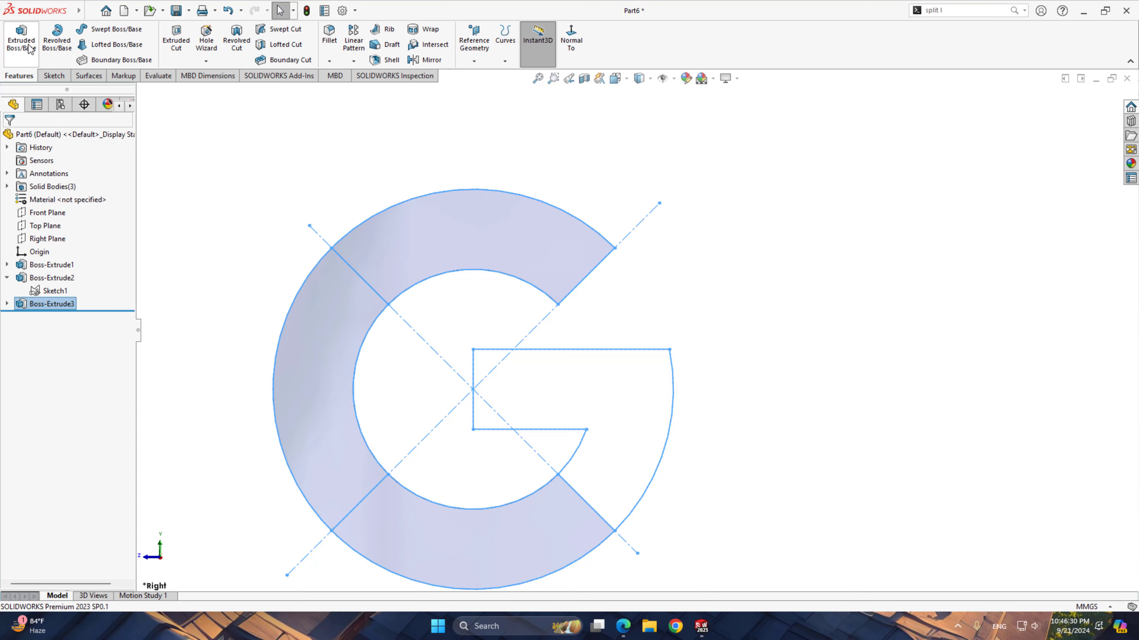
Step: Extrude the region of the G's crossbar and lower-right arc to a blind depth of 2 mm, with Merge result turned off
left_click(22, 36)
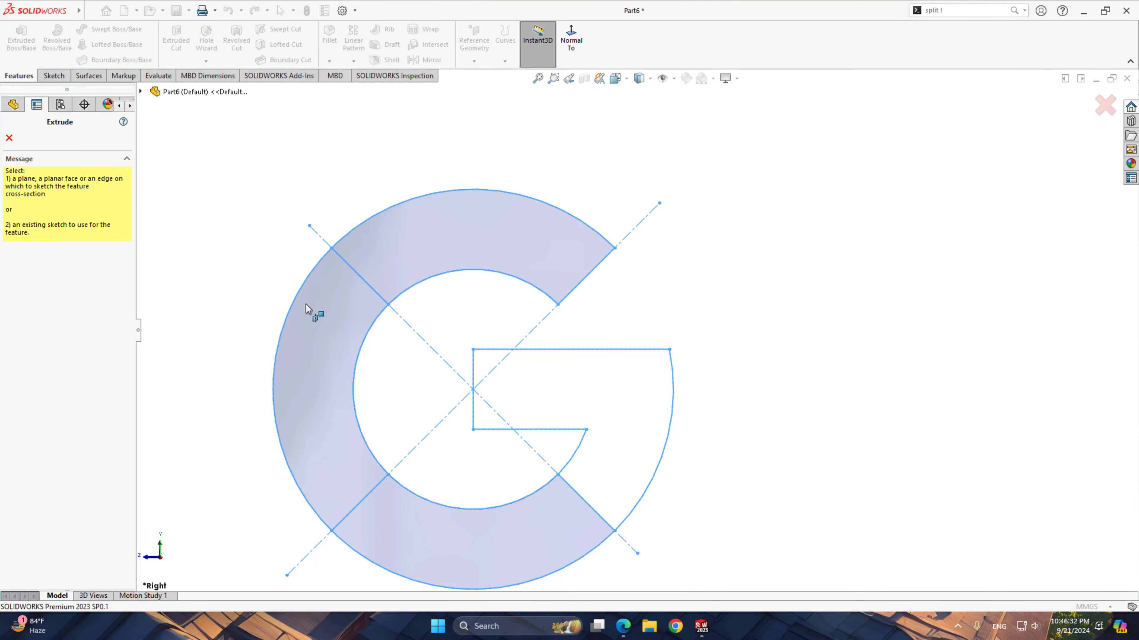
left_click(141, 92)
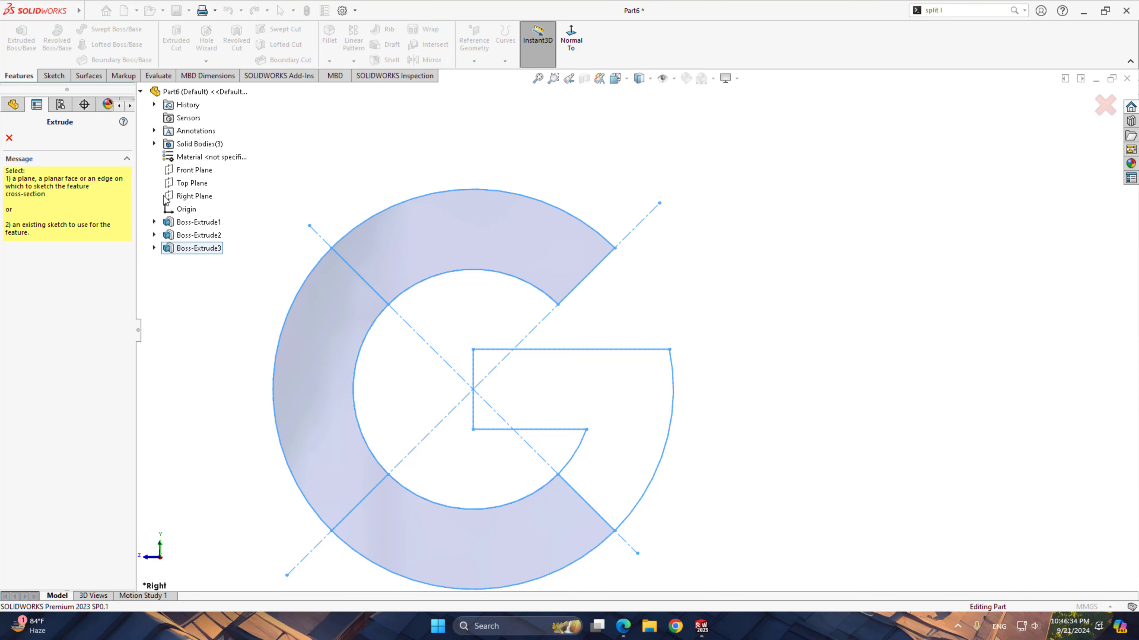
left_click(155, 248)
left_click(202, 261)
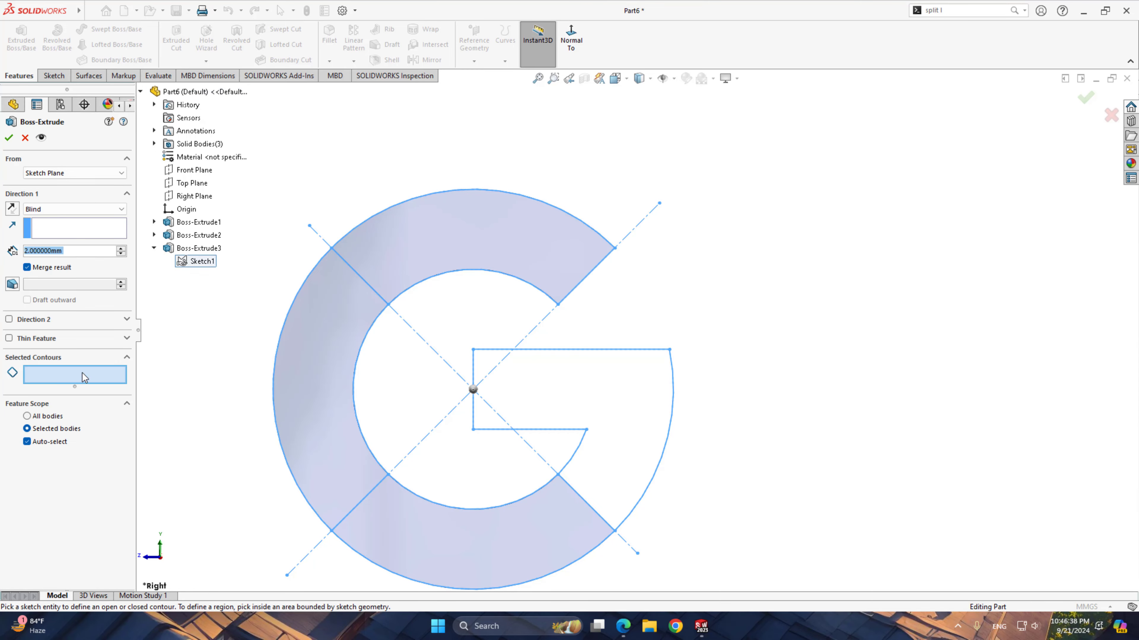
left_click(541, 372)
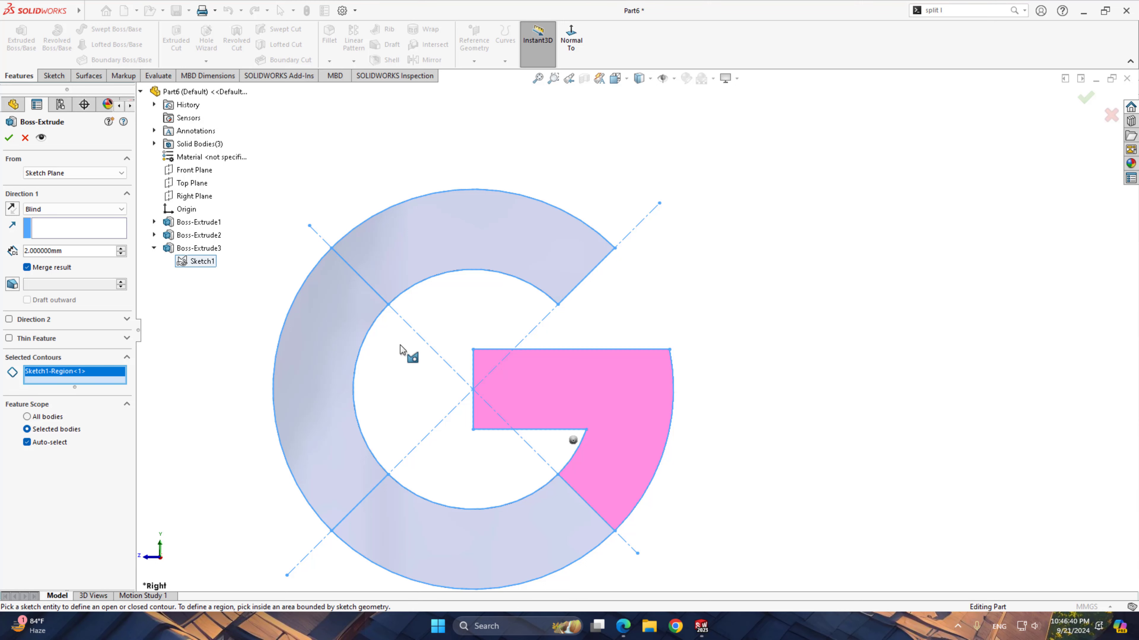
left_click(27, 267)
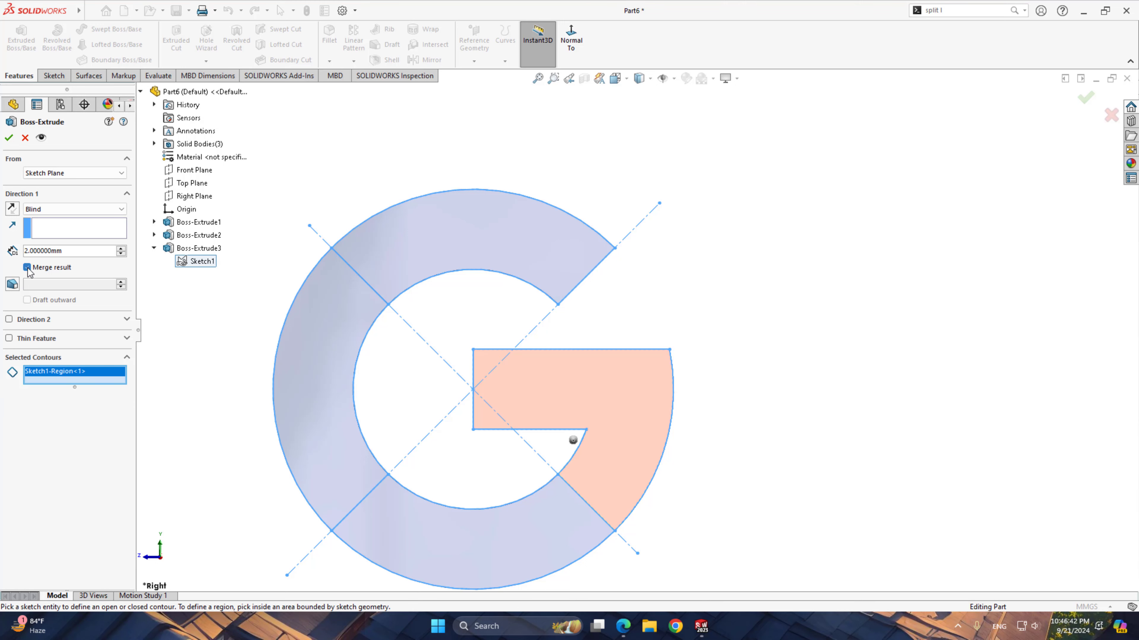
left_click(8, 137)
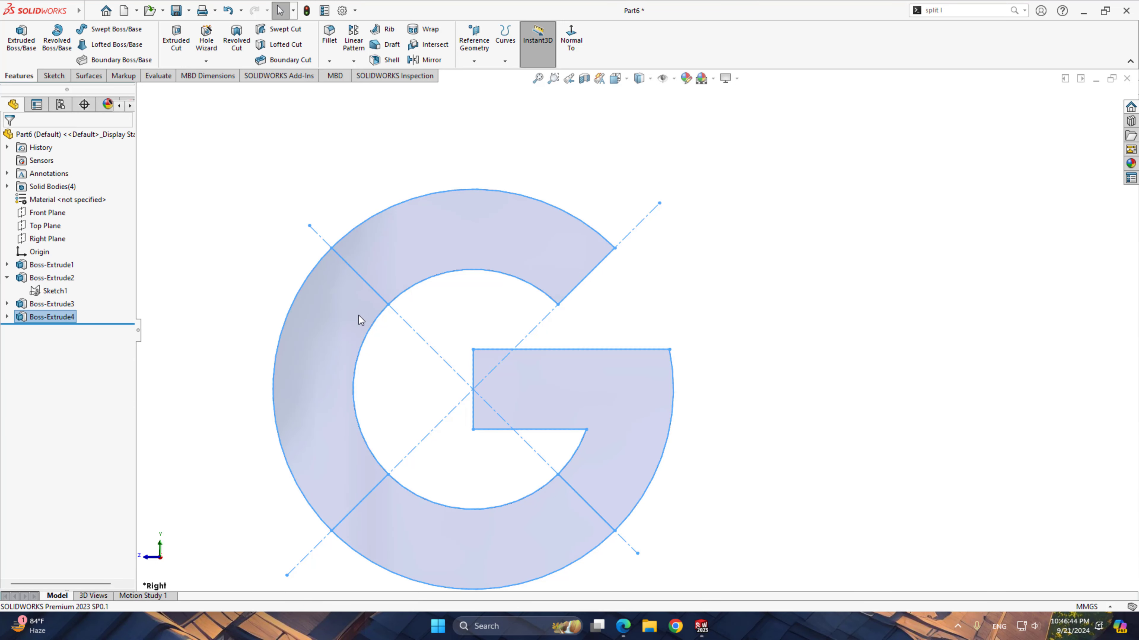
left_click(744, 313)
left_click(643, 394)
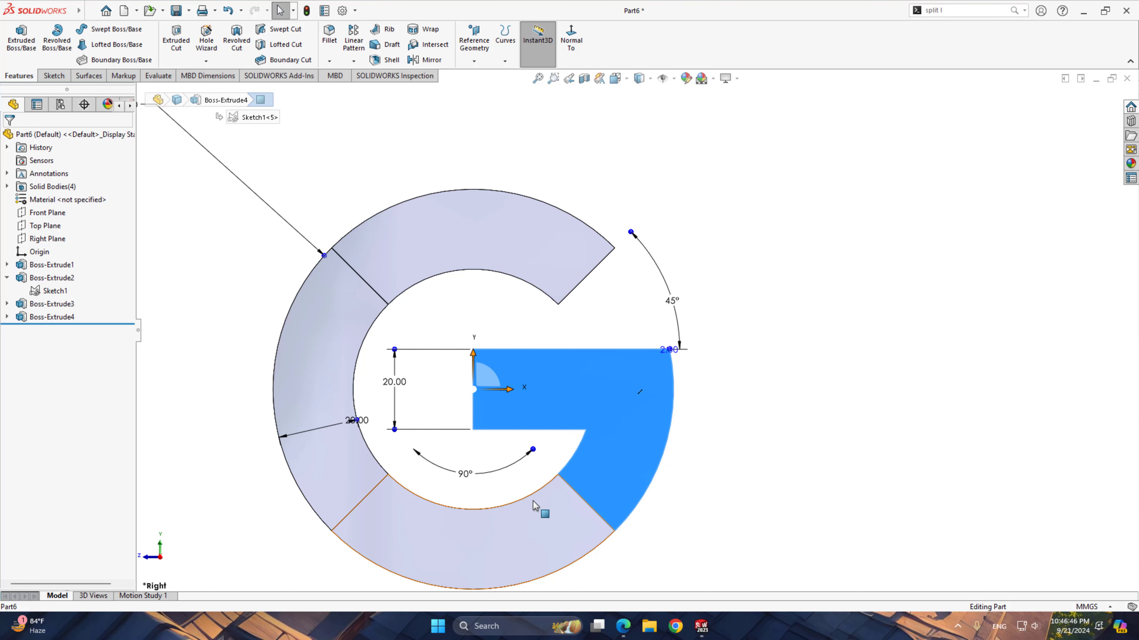
left_click(391, 492)
left_click_drag(391, 486, 388, 483)
left_click(647, 305)
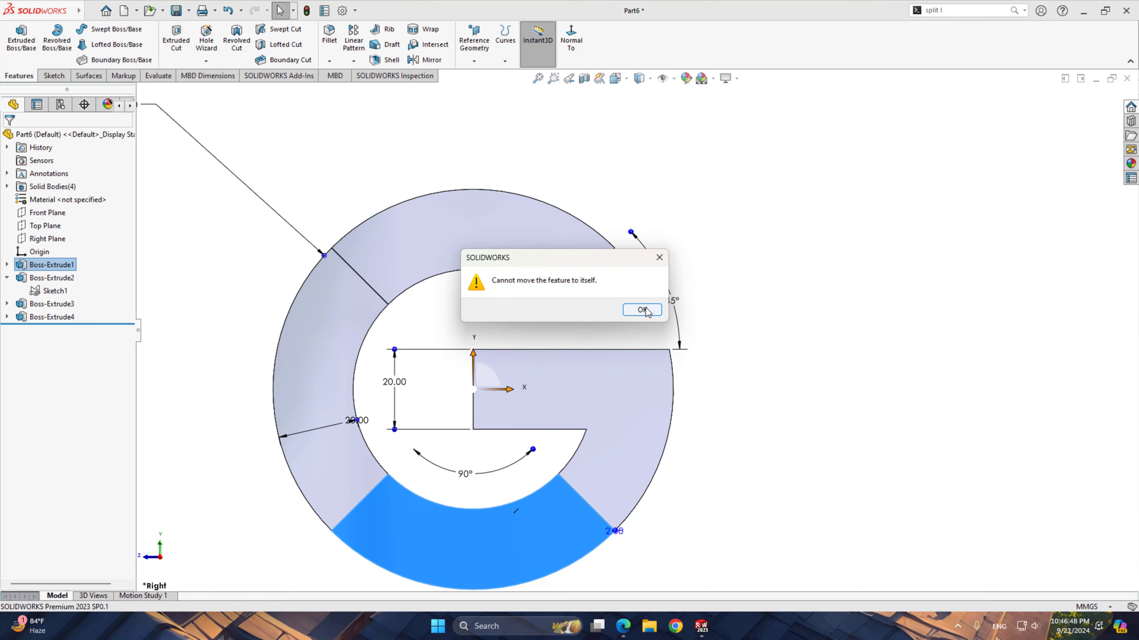
left_click(642, 310)
left_click(820, 342)
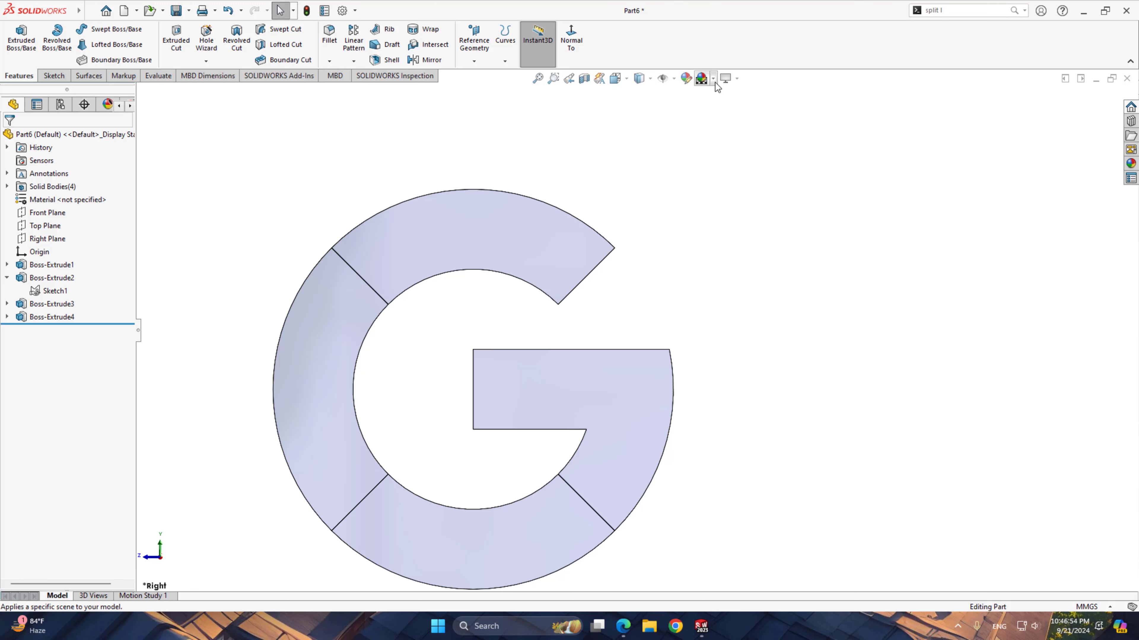
left_click(700, 79)
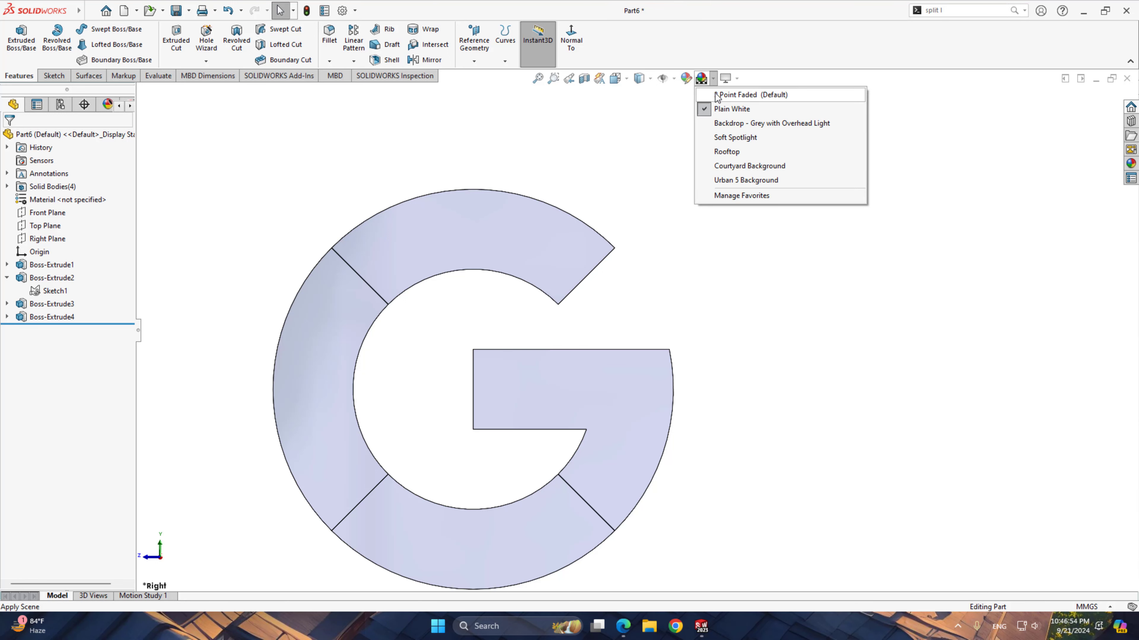
left_click(686, 79)
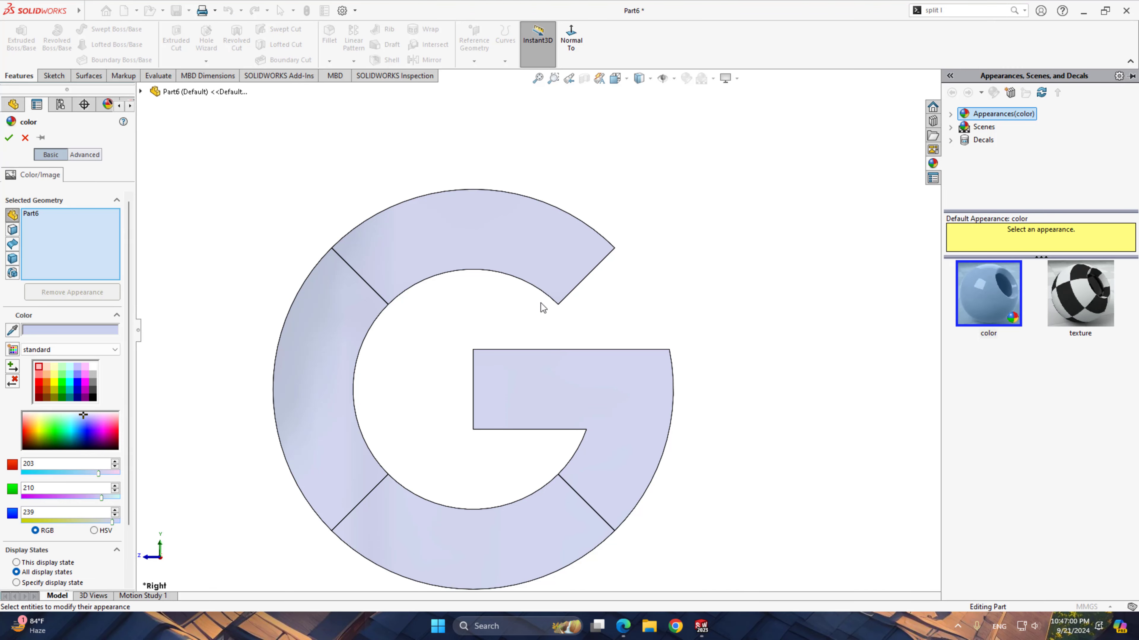
left_click(322, 434)
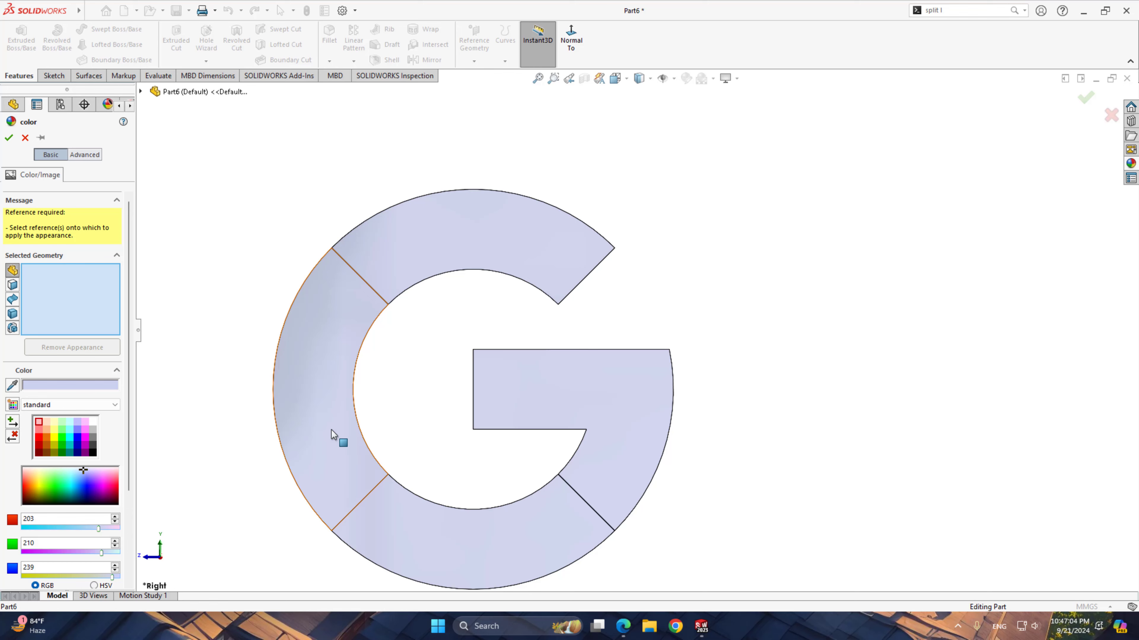
left_click(329, 416)
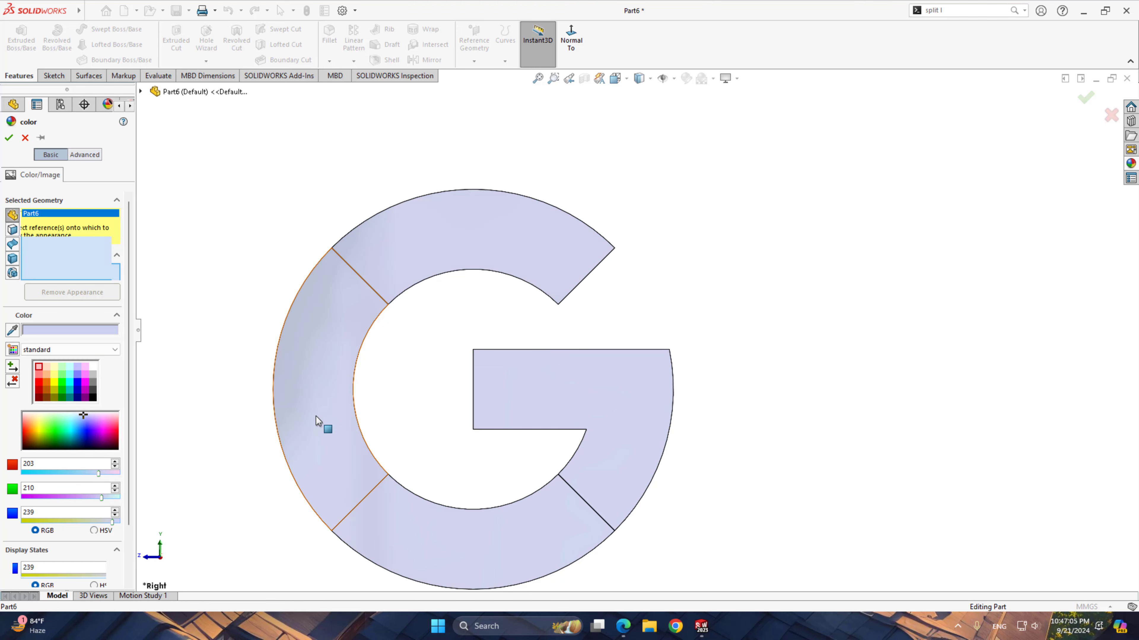
left_click(55, 382)
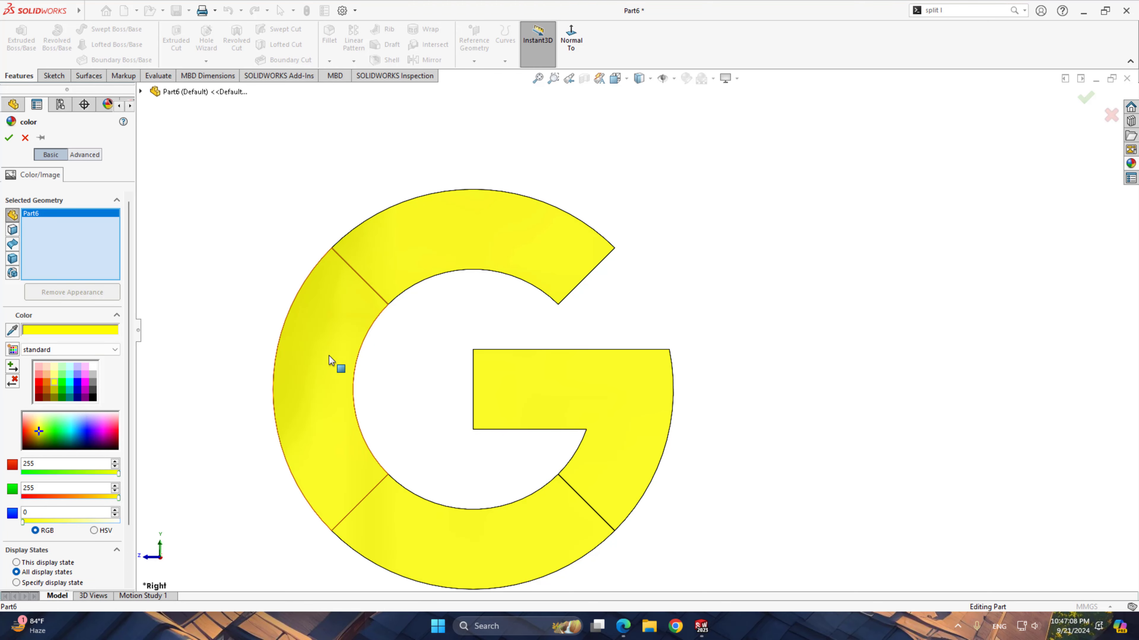
left_click(25, 138)
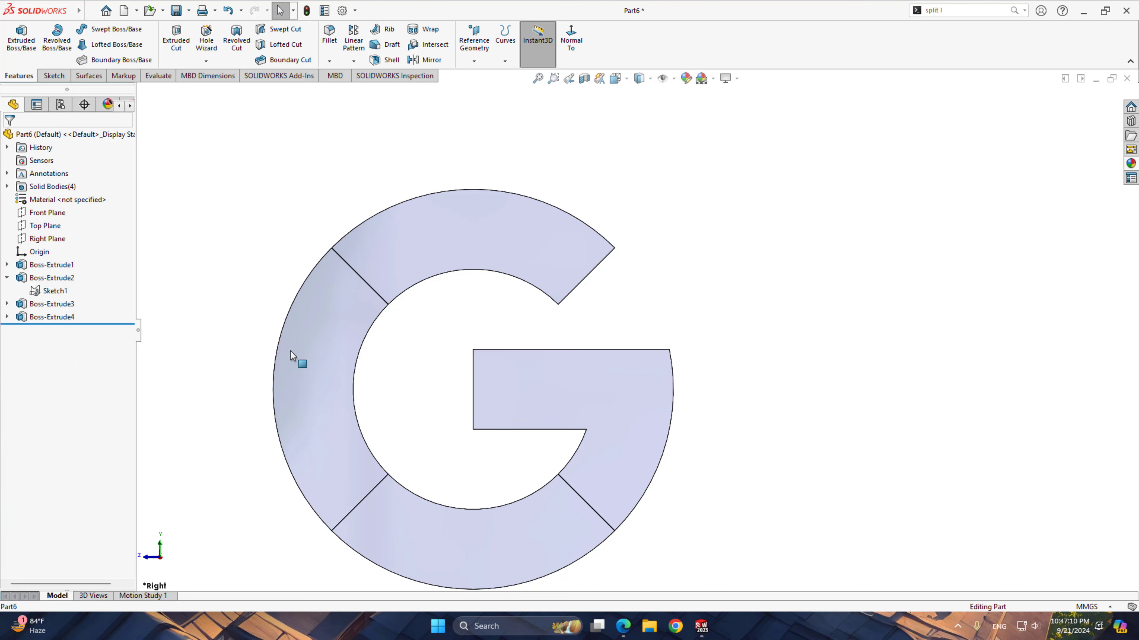
Step: Colour the left ring sector's front face and its solid body yellow, RGB 255, 255, 0
left_click(314, 362)
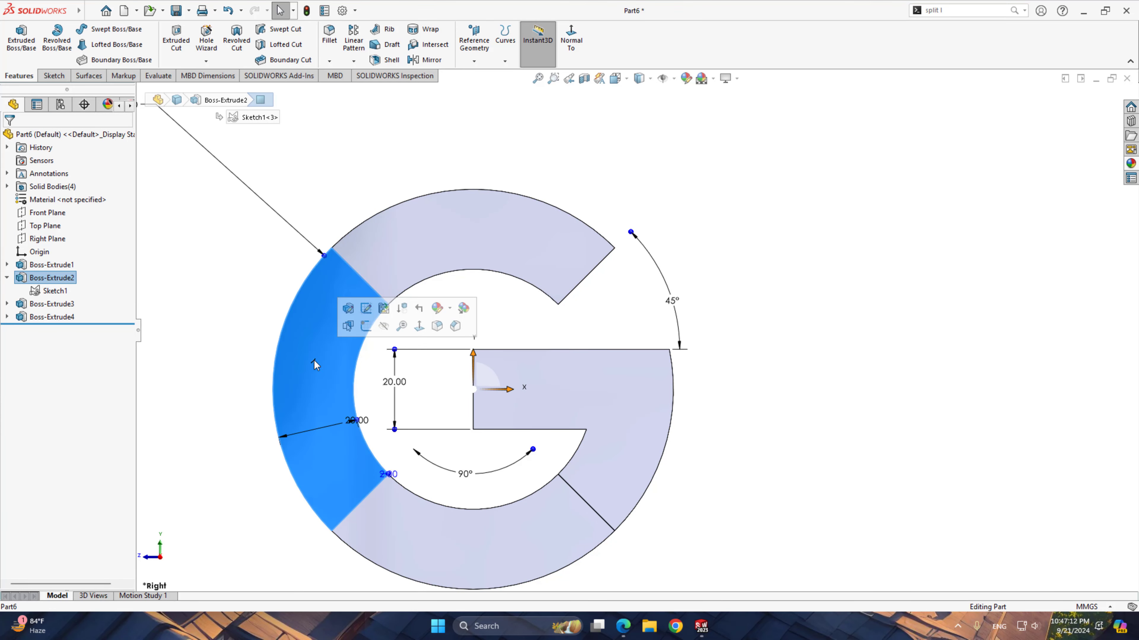
left_click(449, 312)
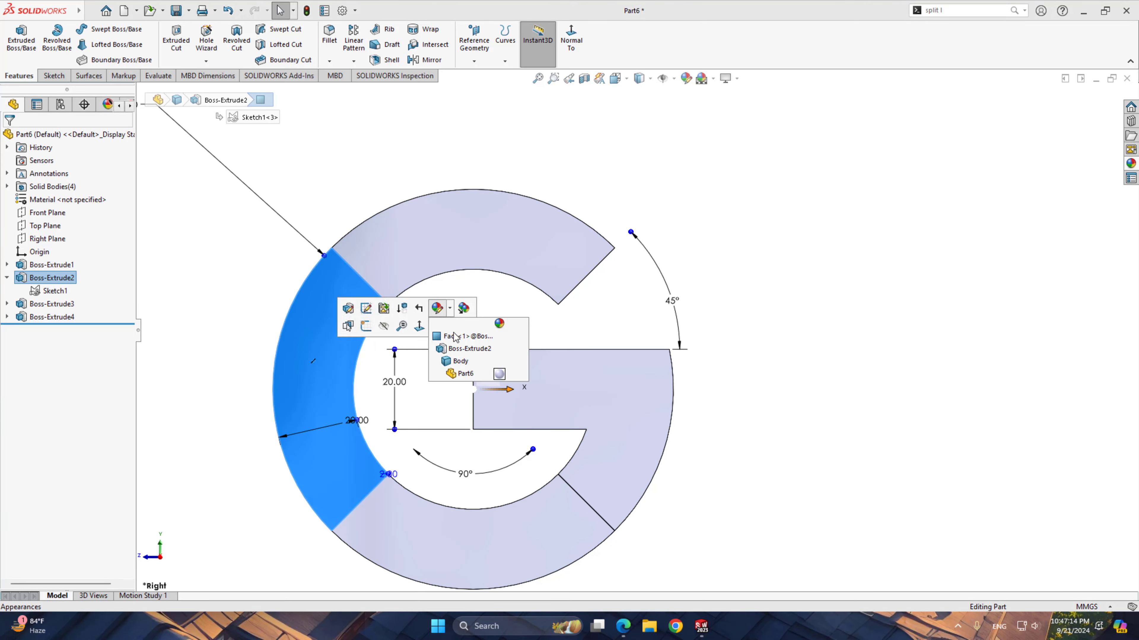
left_click(469, 343)
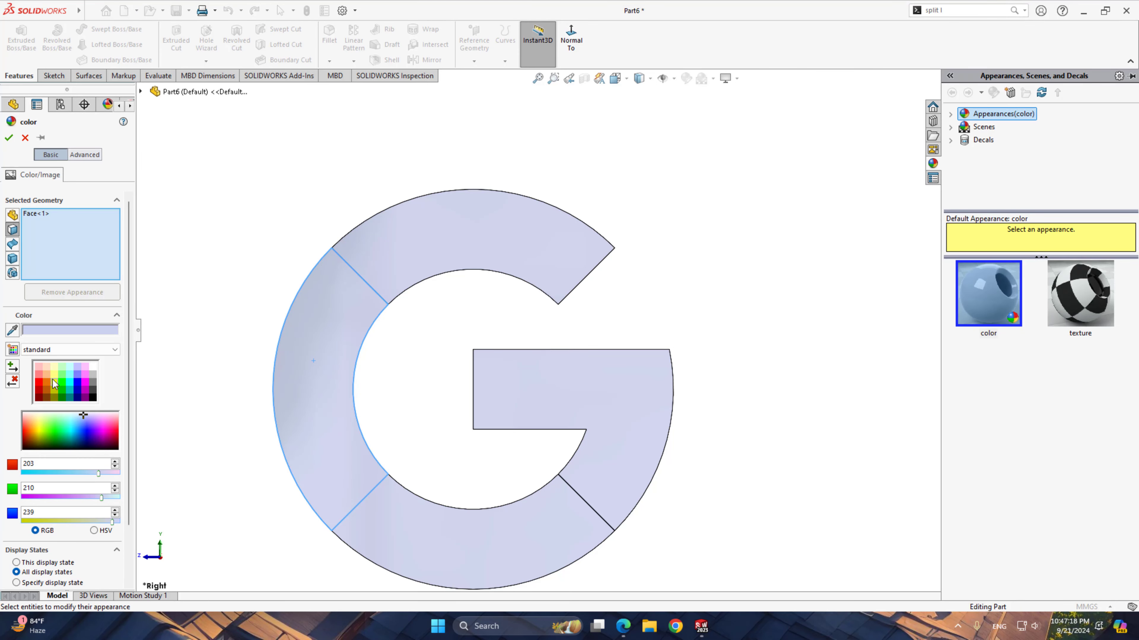
left_click(53, 379)
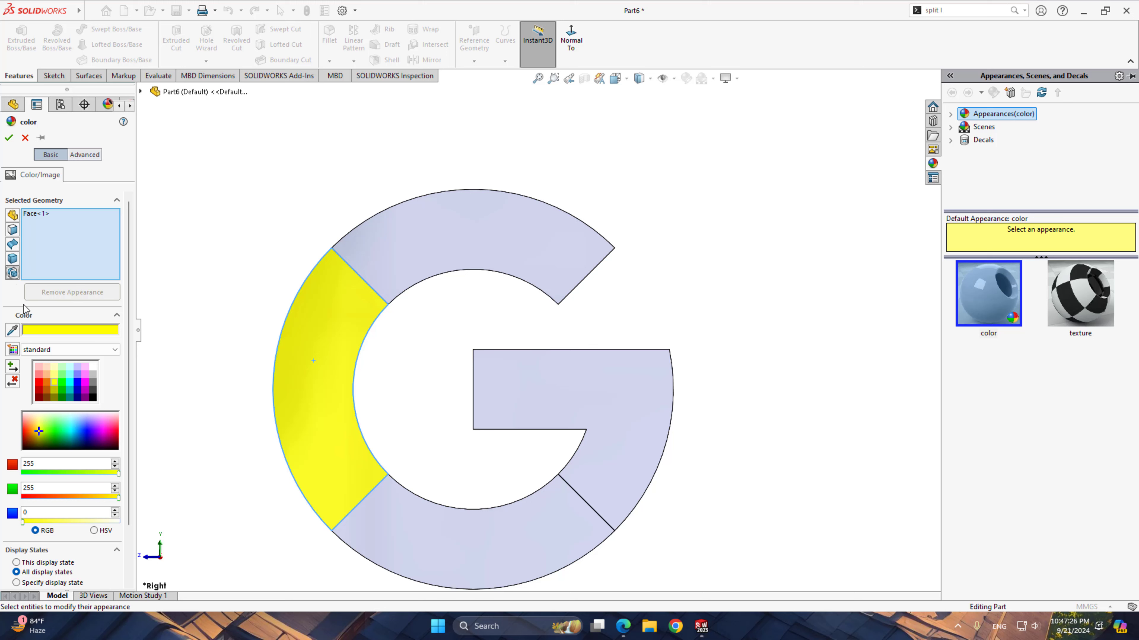
left_click(13, 273)
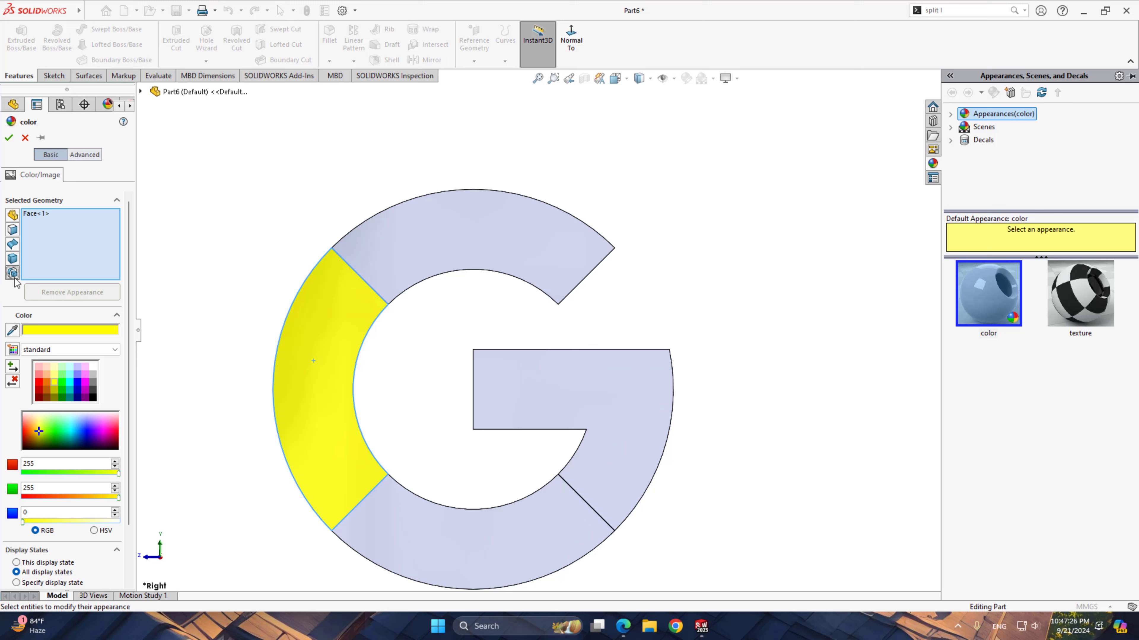
left_click(15, 262)
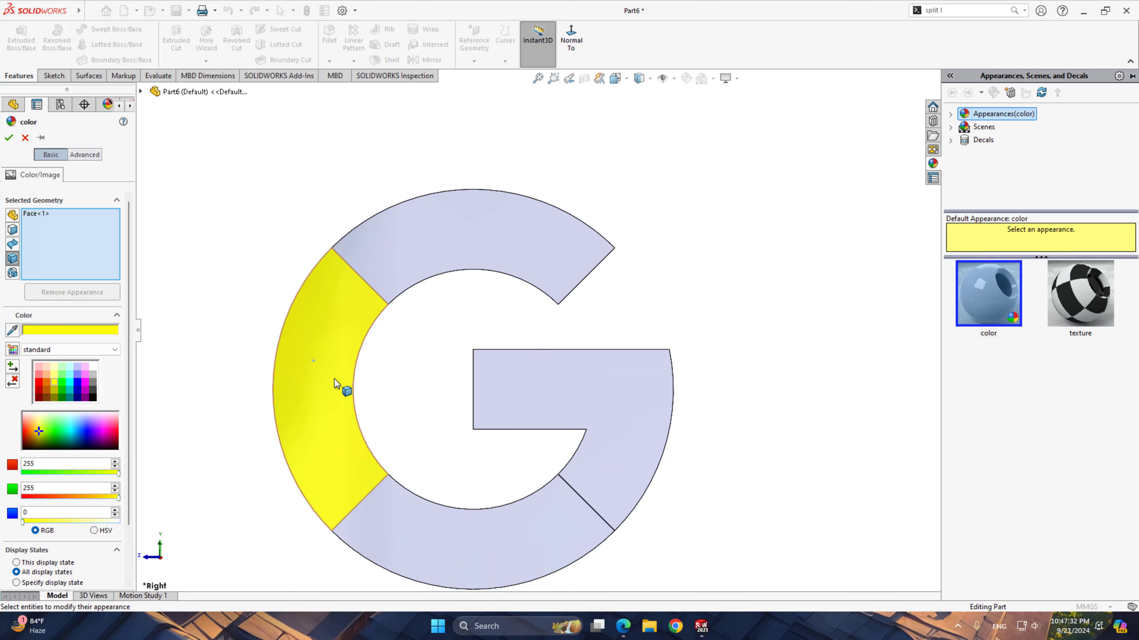
left_click(324, 377)
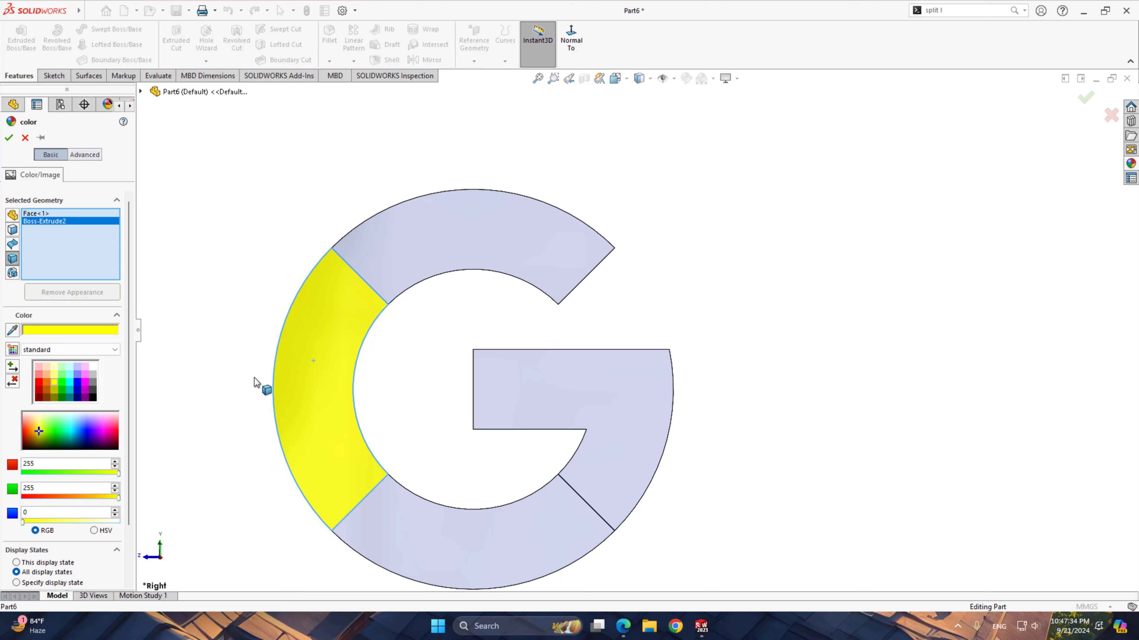
left_click(8, 138)
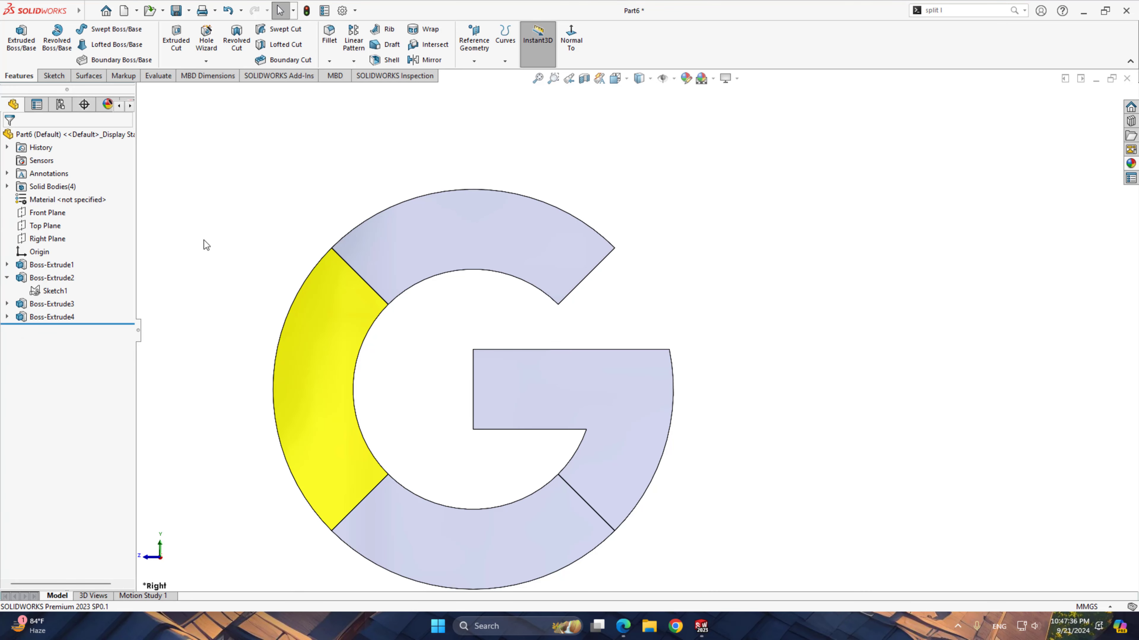
Step: Apply a red appearance, RGB 255, 0, 0, to the upper ring sector at body level
right_click(485, 244)
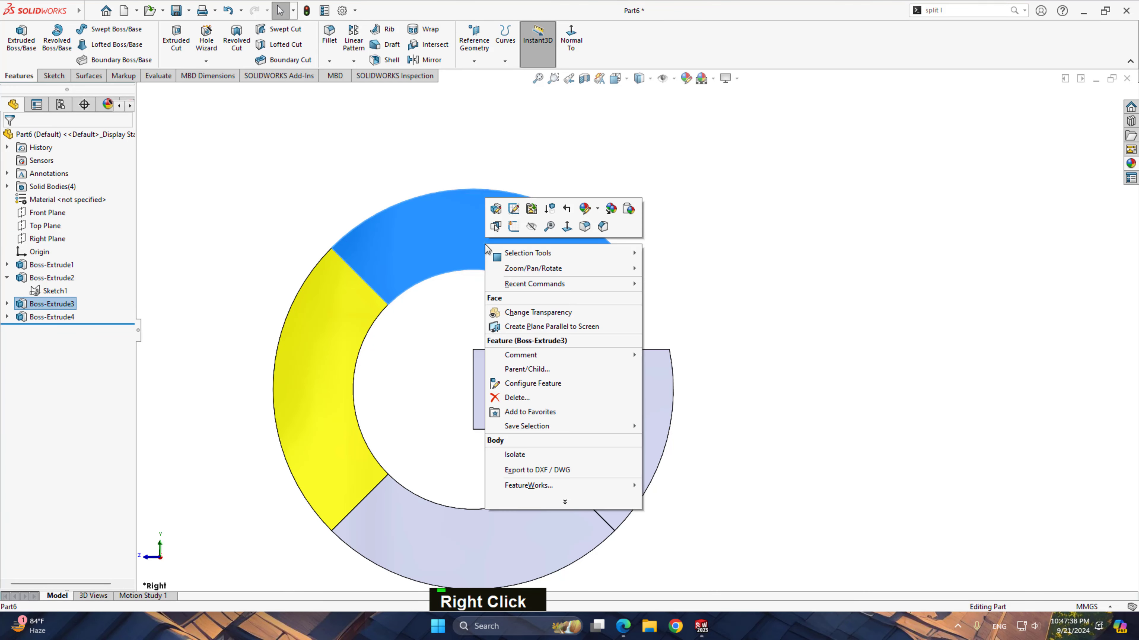
left_click(599, 209)
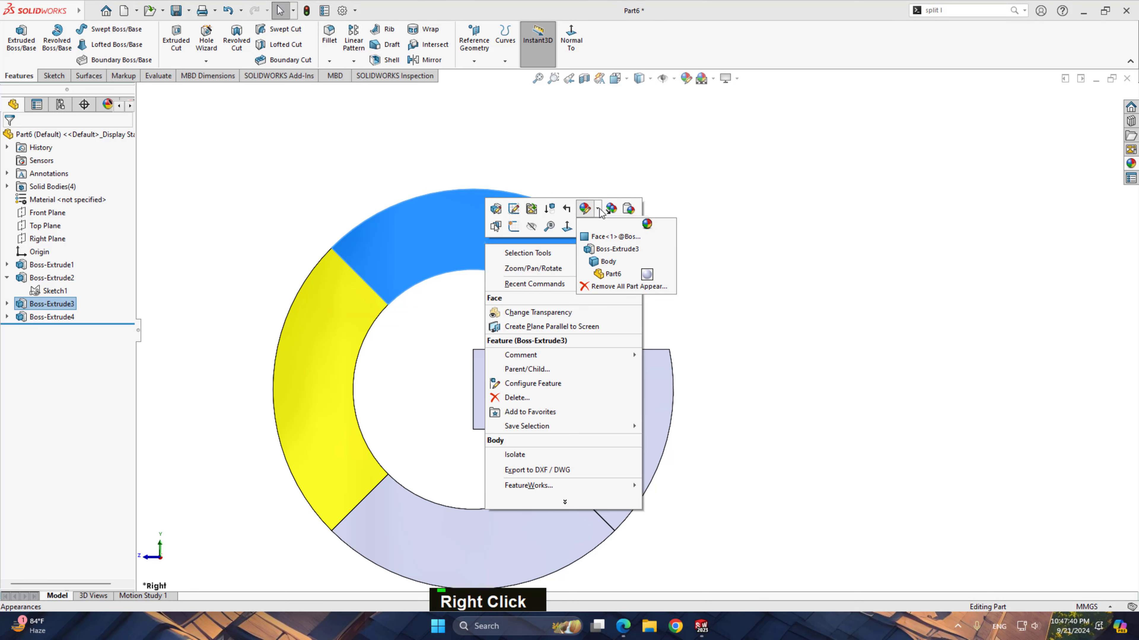
left_click(619, 265)
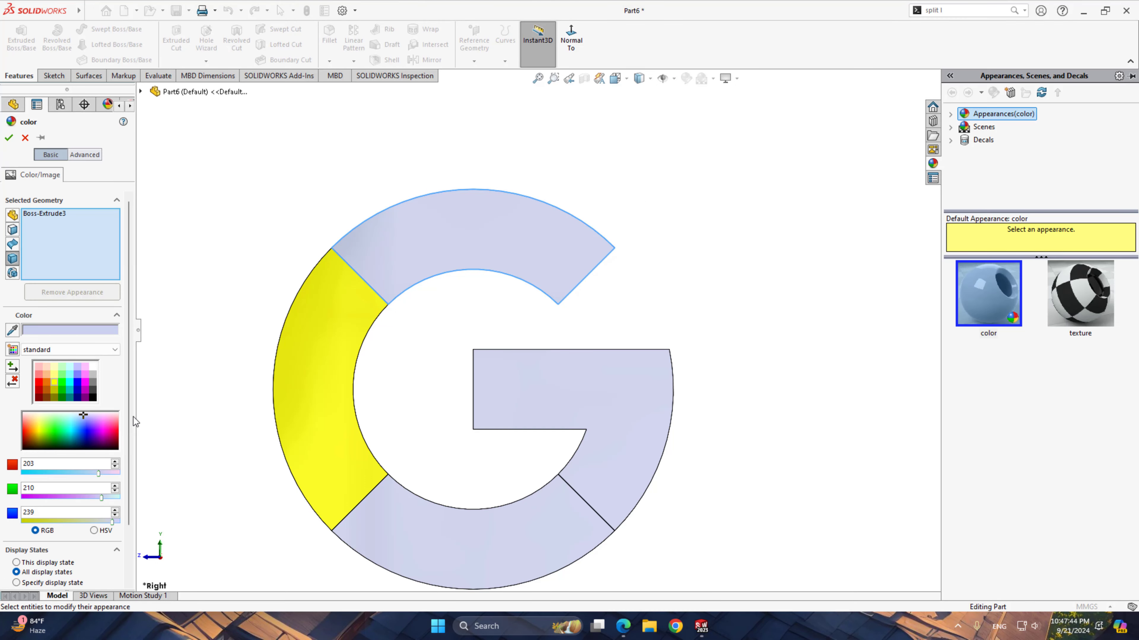
left_click(41, 385)
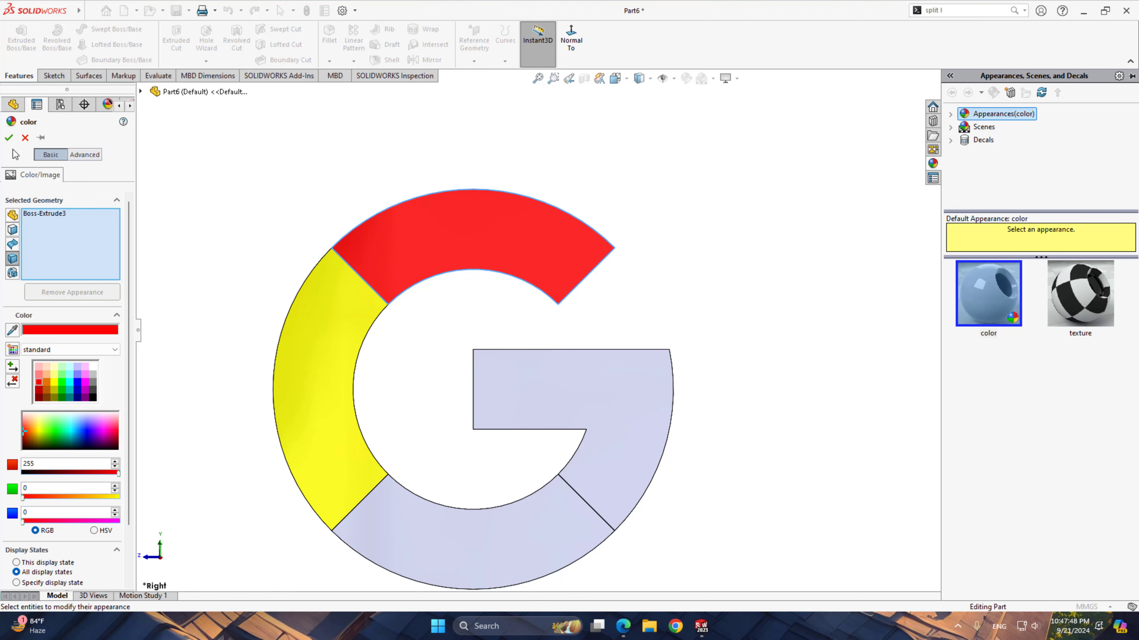
left_click(9, 138)
Step: Apply a blue appearance, RGB 0, 0, 255, to the body forming the G's crossbar and lower-right arc
right_click(628, 402)
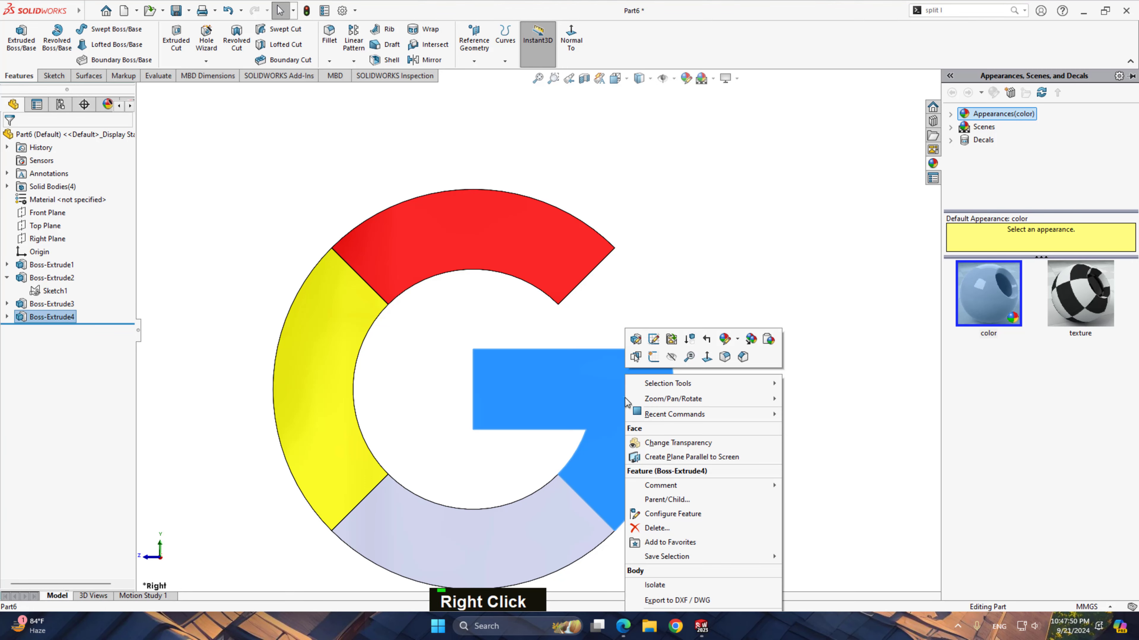
left_click(725, 339)
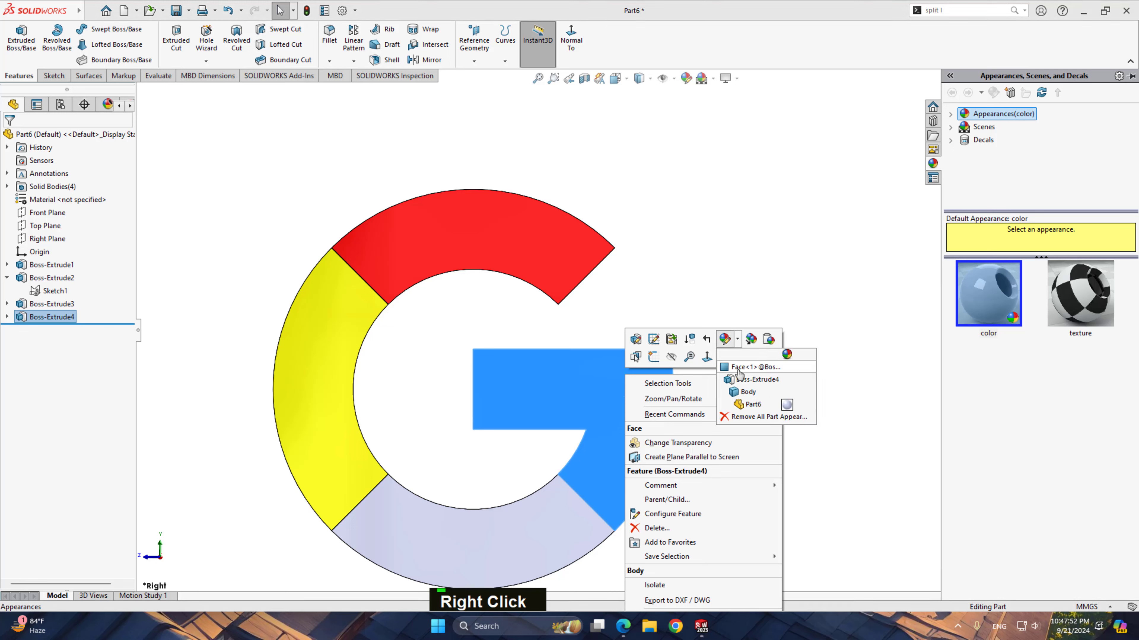
left_click(747, 393)
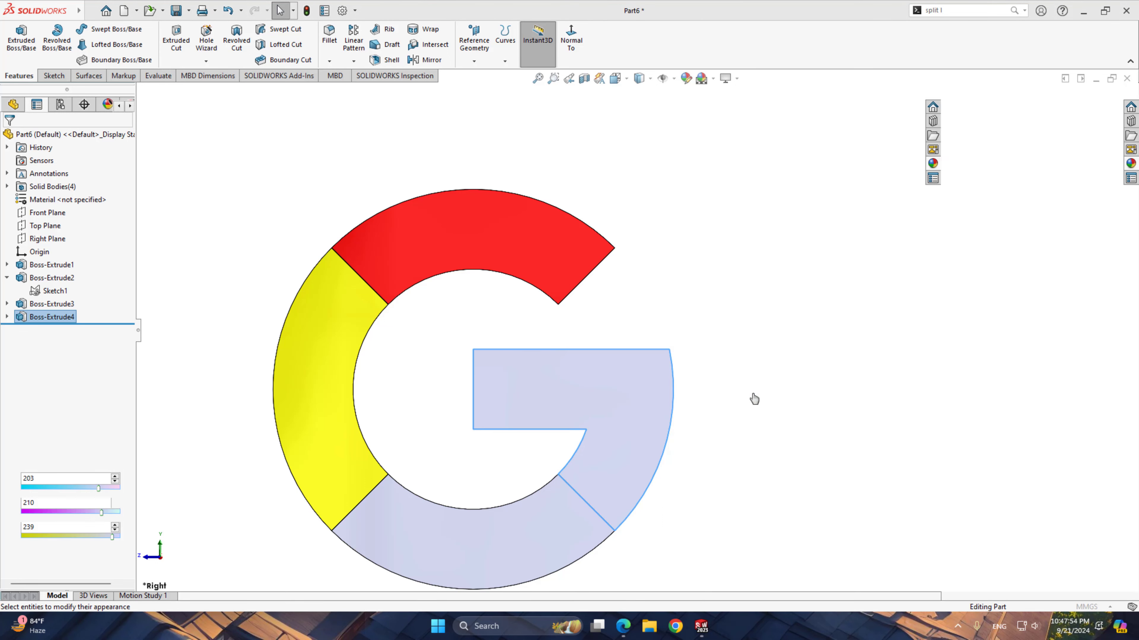
left_click(79, 388)
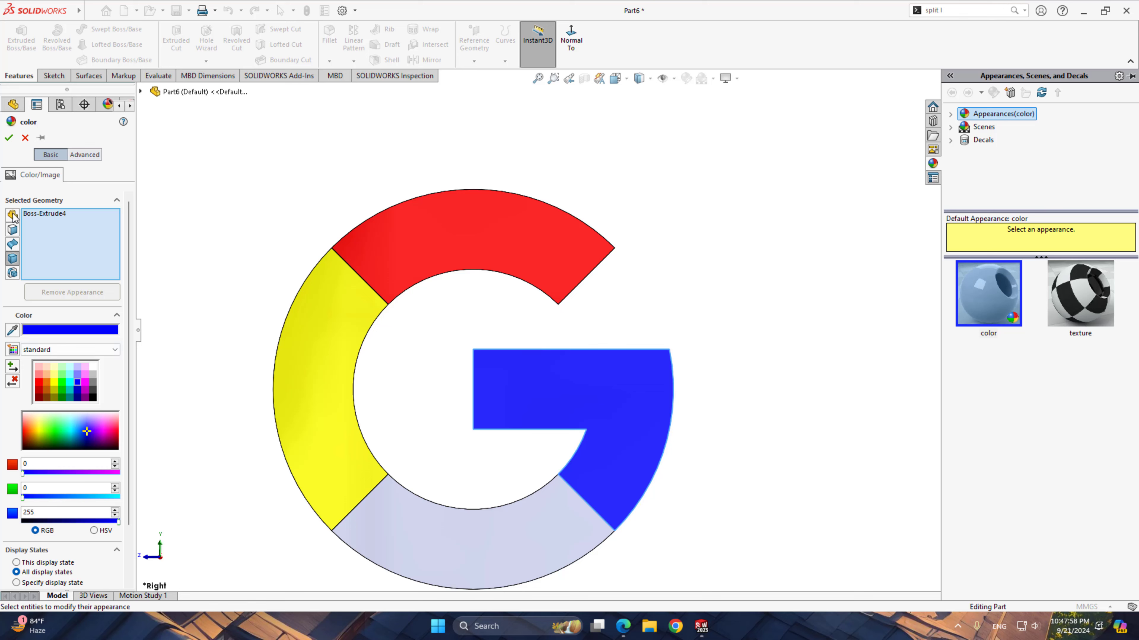
left_click(9, 137)
Step: Apply a dark green appearance, RGB 0, 128, 0, to the bottom ring sector's body
right_click(433, 542)
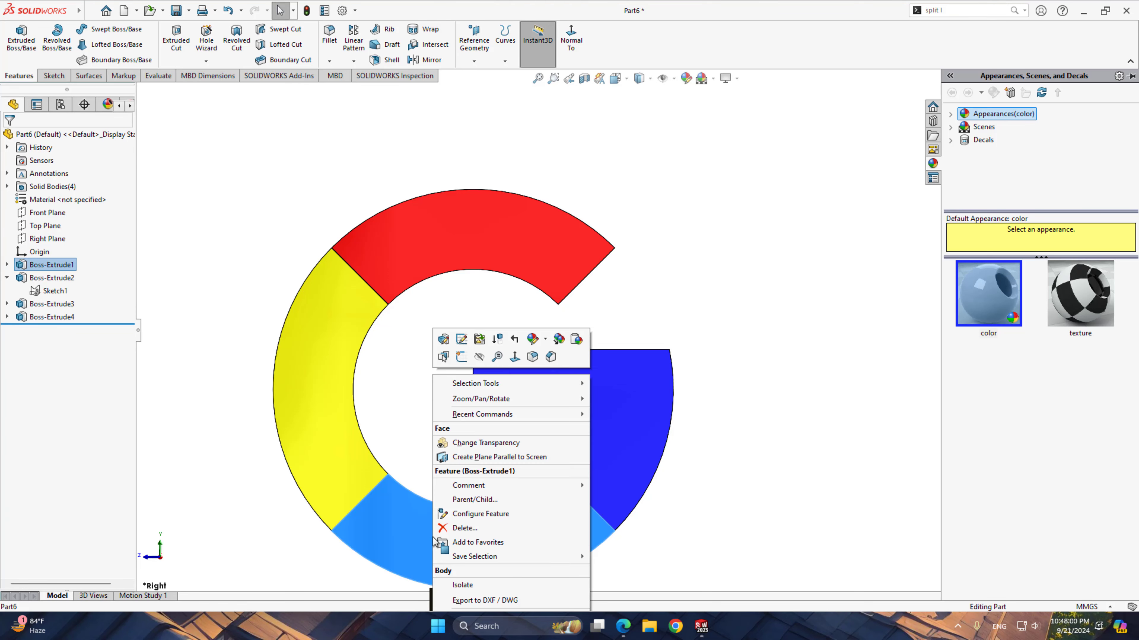
left_click(532, 340)
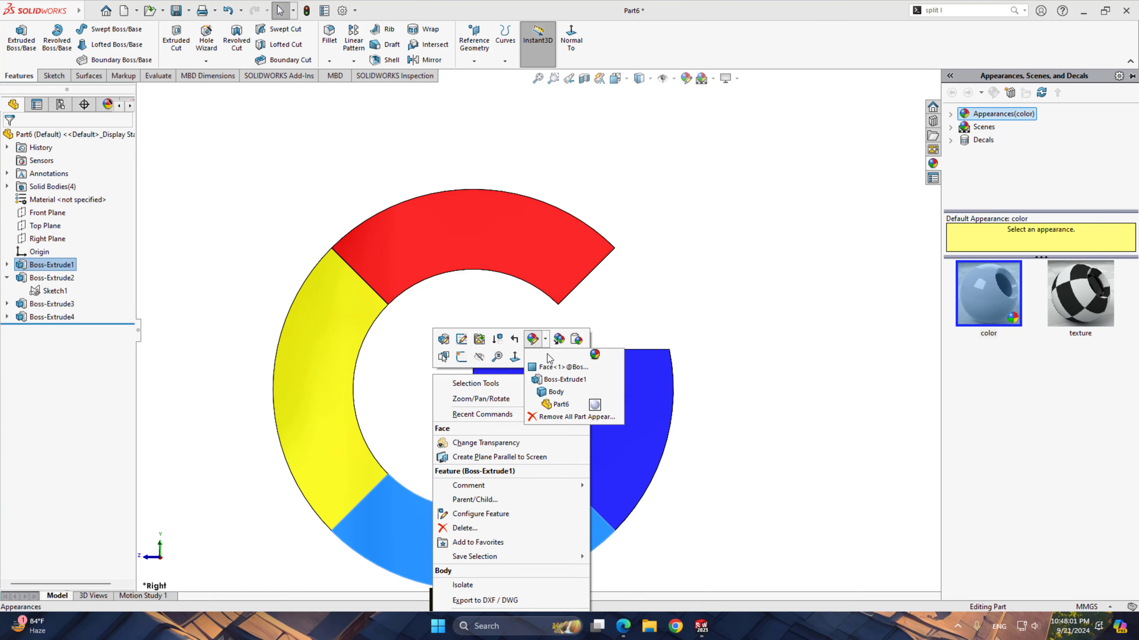
left_click(560, 393)
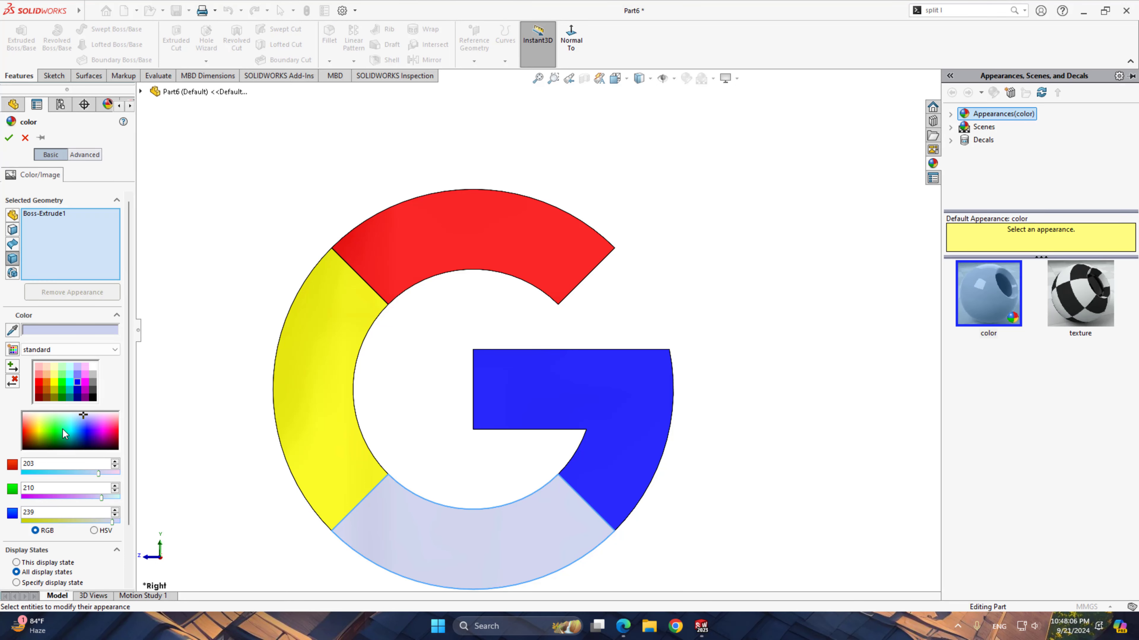
left_click(62, 390)
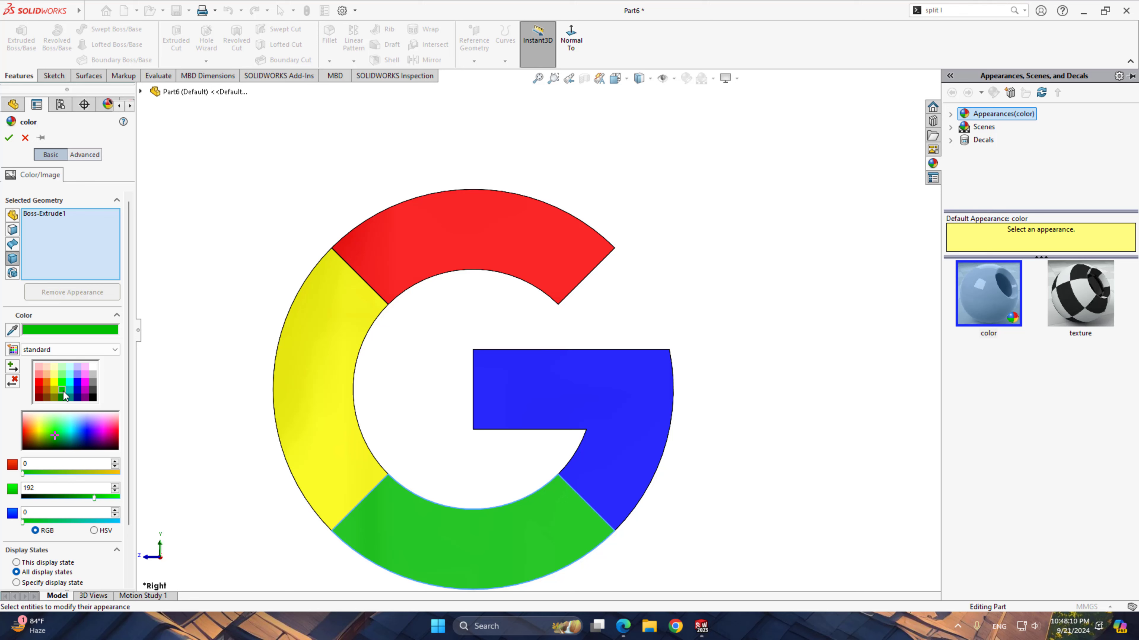
left_click(63, 396)
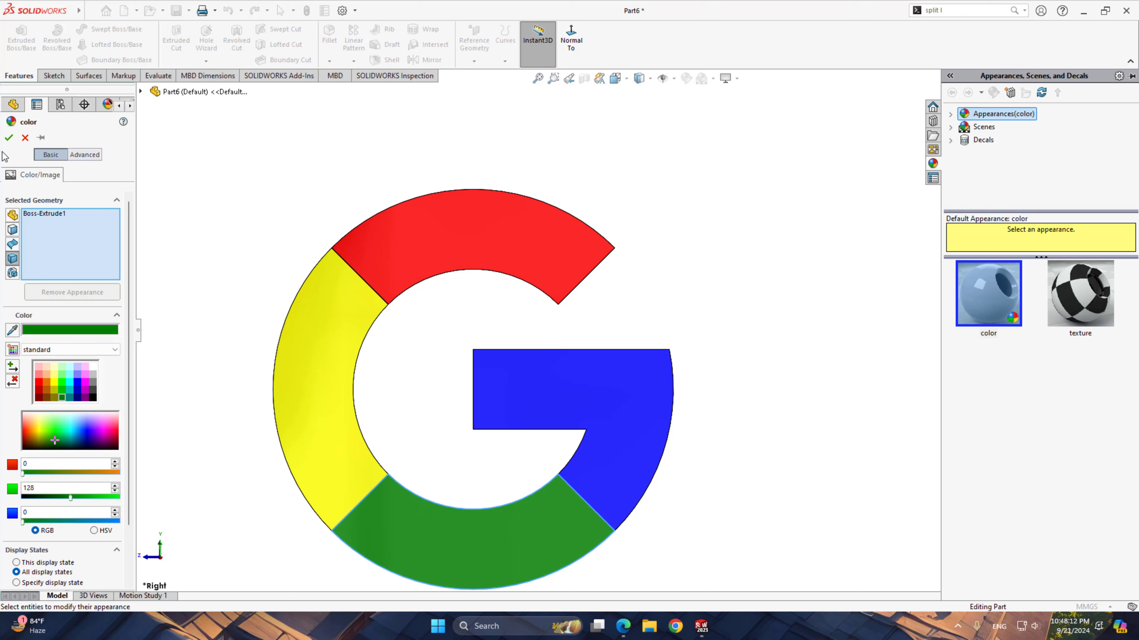
left_click(8, 137)
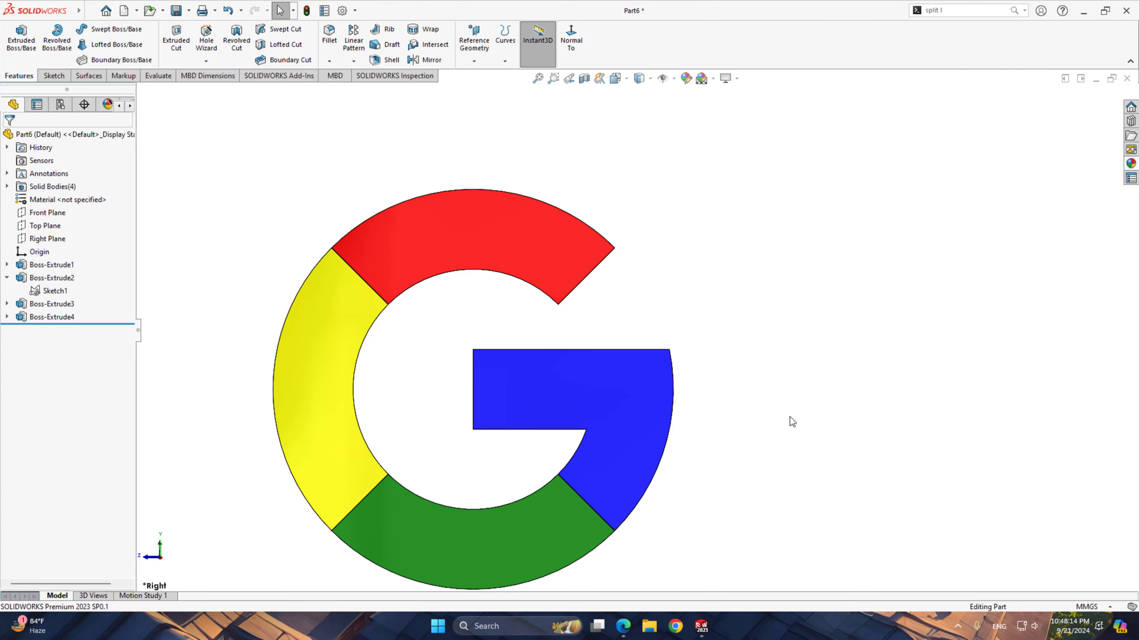
Step: Save the part as "Google logo" in the Parts and feature practice folder
middle_click_drag(757, 460, 727, 389, "ctrl")
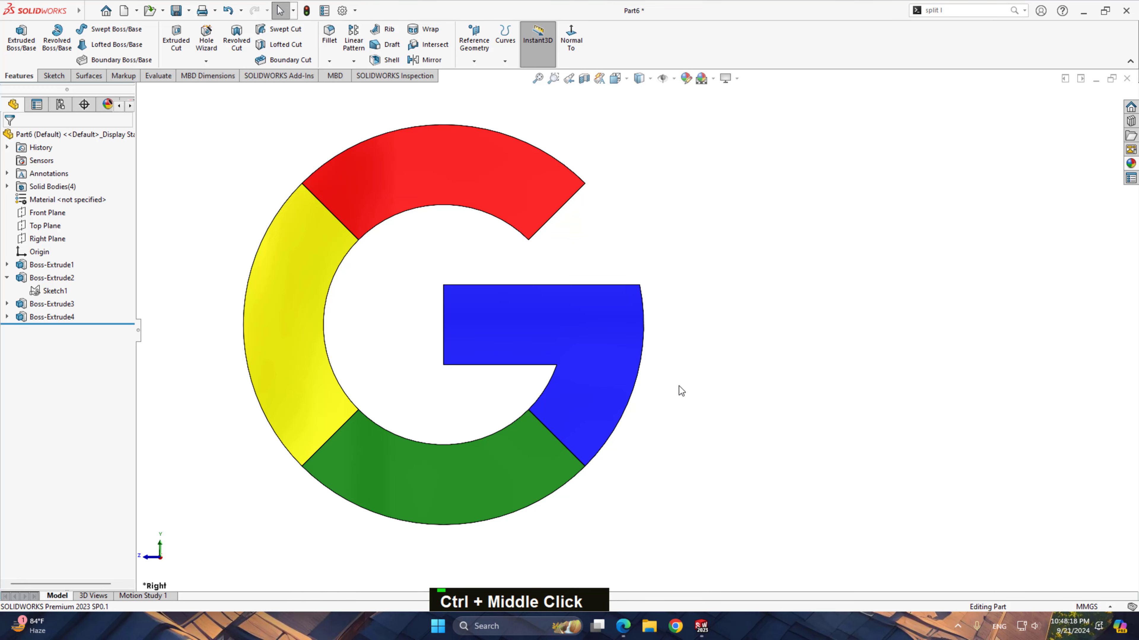
mouse_move(574, 358)
middle_mouse_down()
mouse_move(511, 384)
mouse_move(400, 402)
mouse_move(580, 371)
mouse_move(592, 359)
middle_mouse_up()
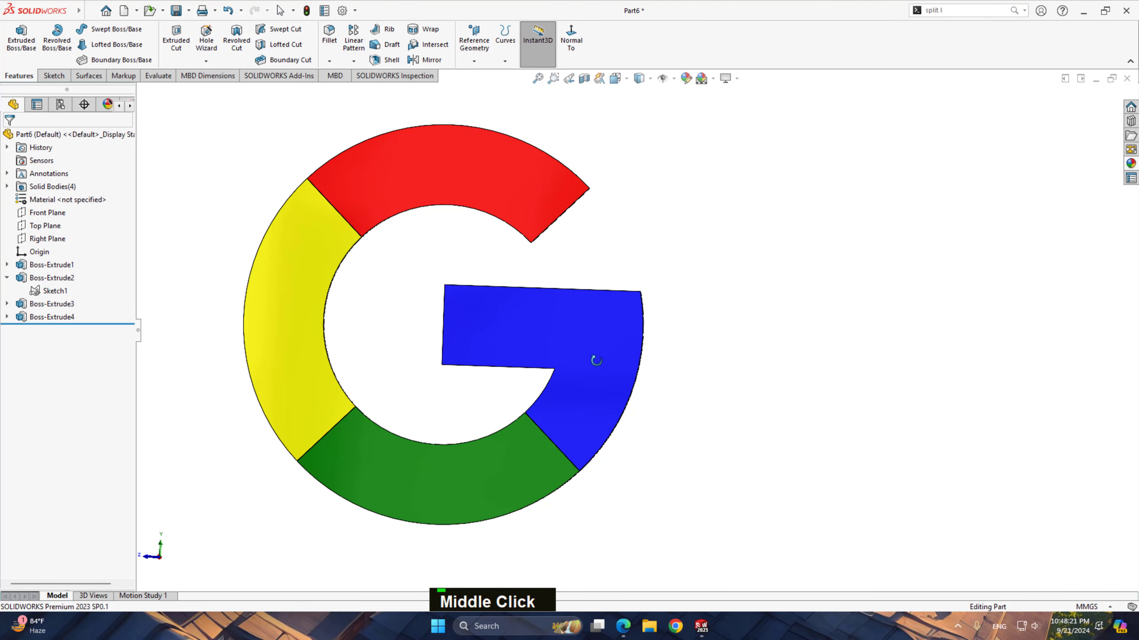
left_click(584, 44)
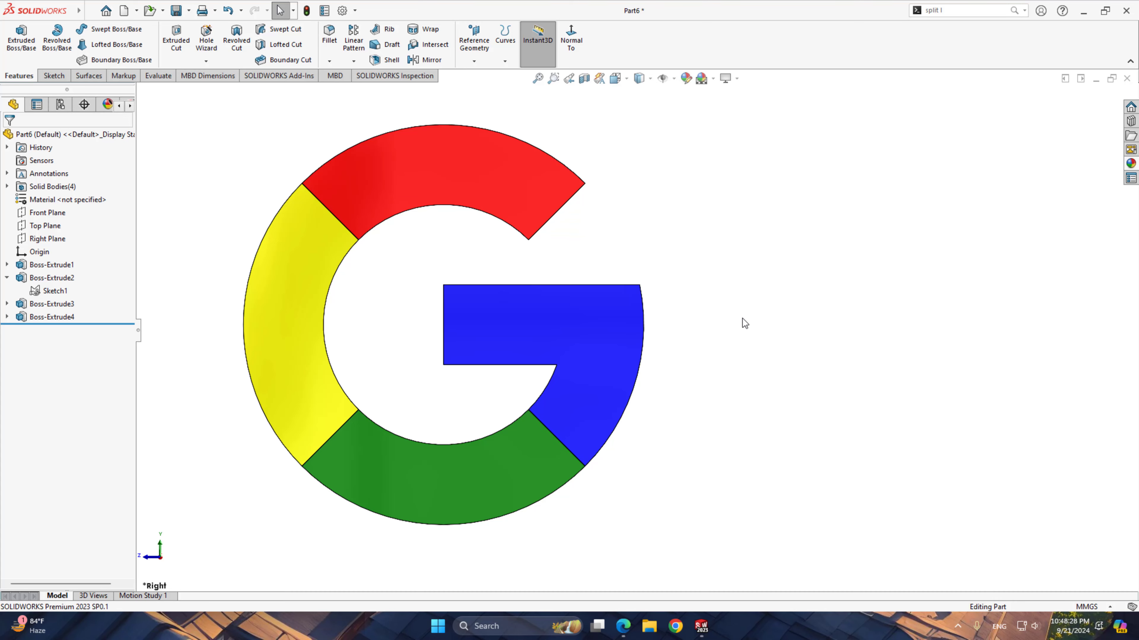
key("ctrl+s")
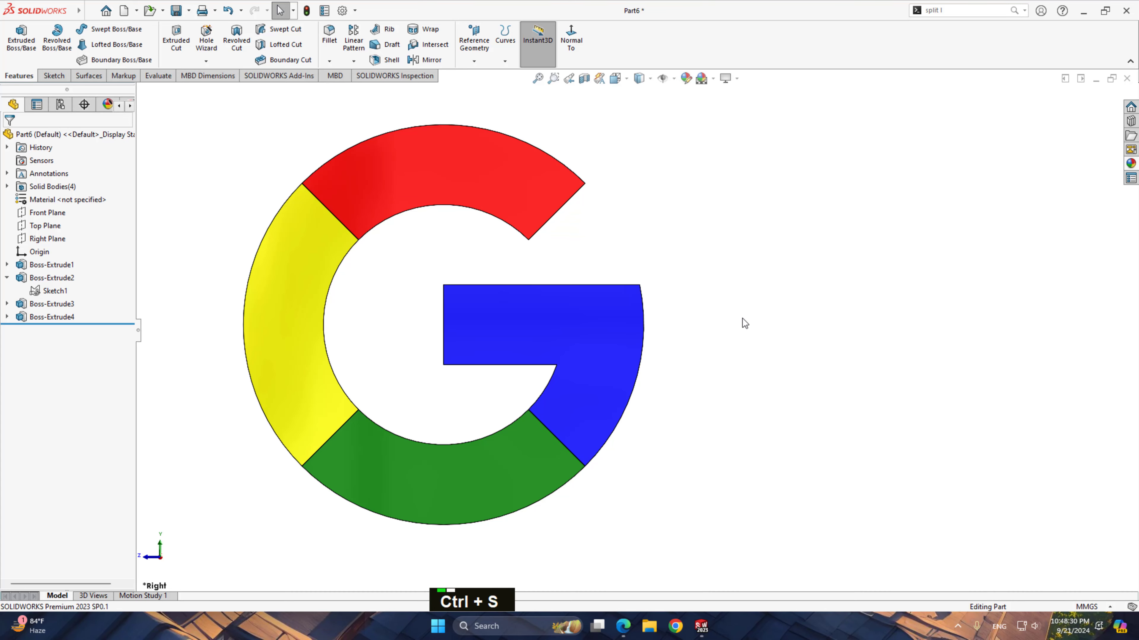
type("G")
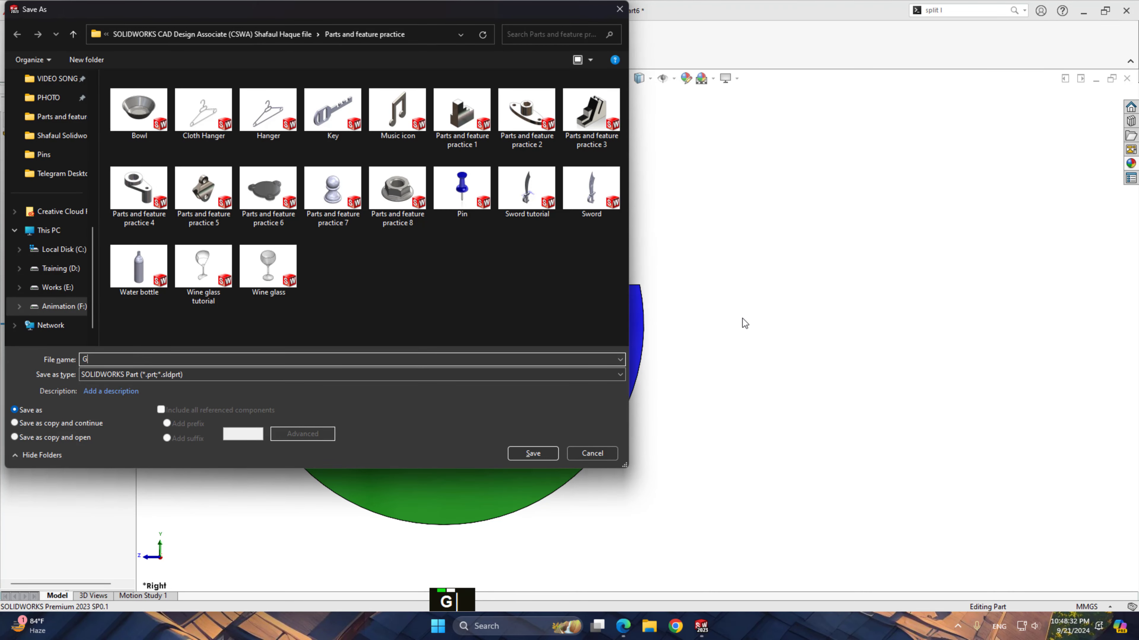
type("oogle logo")
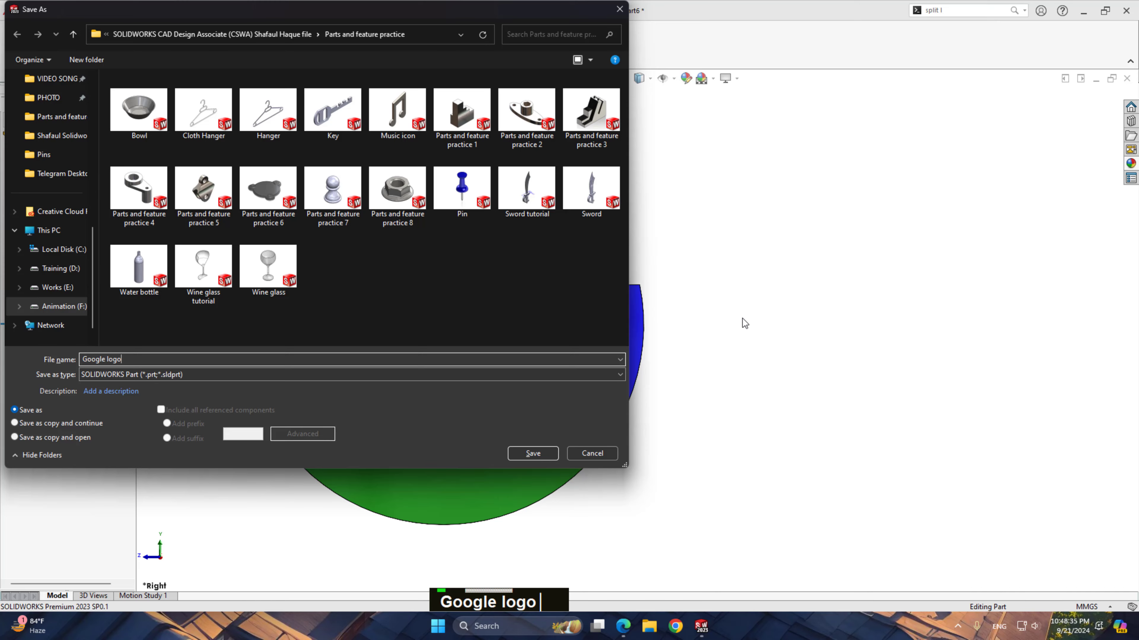
key("Return")
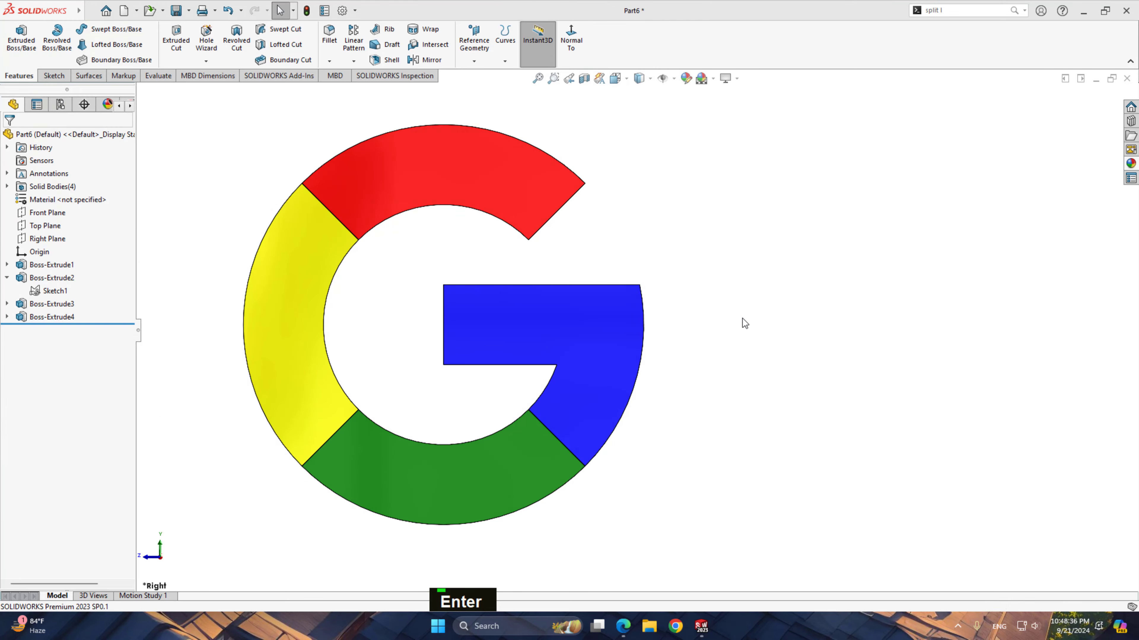